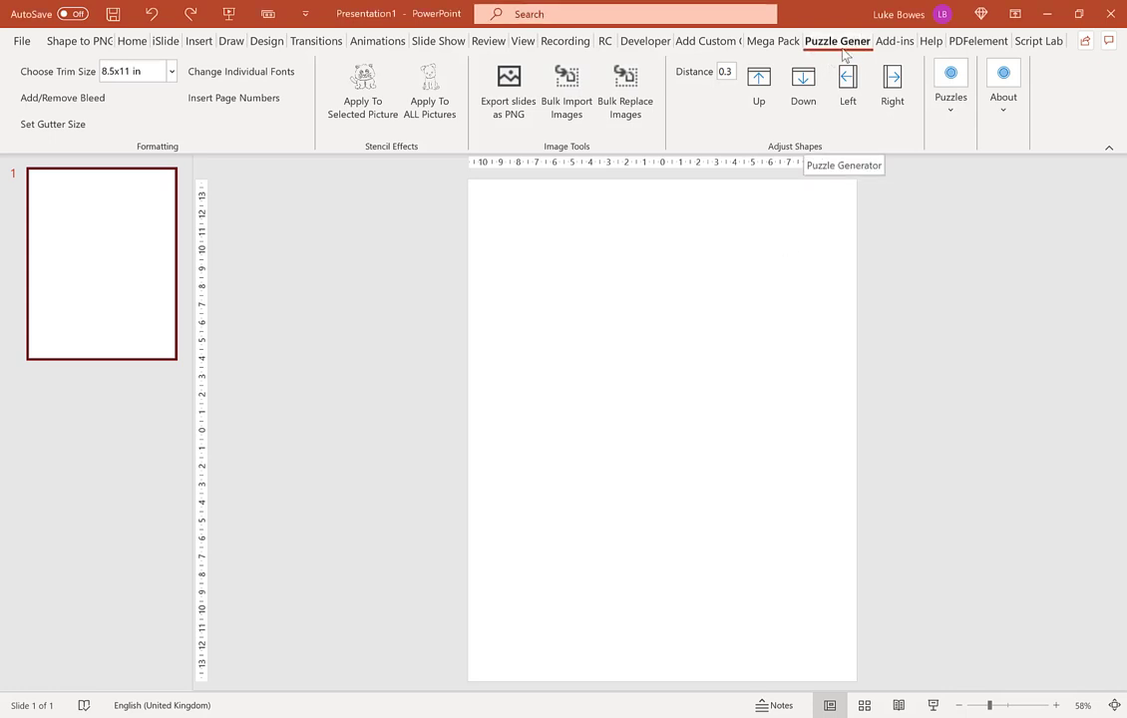
# Keep the 8.5x11 in trim size and start the Hitori puzzle generator.
pyautogui.click(171, 72)
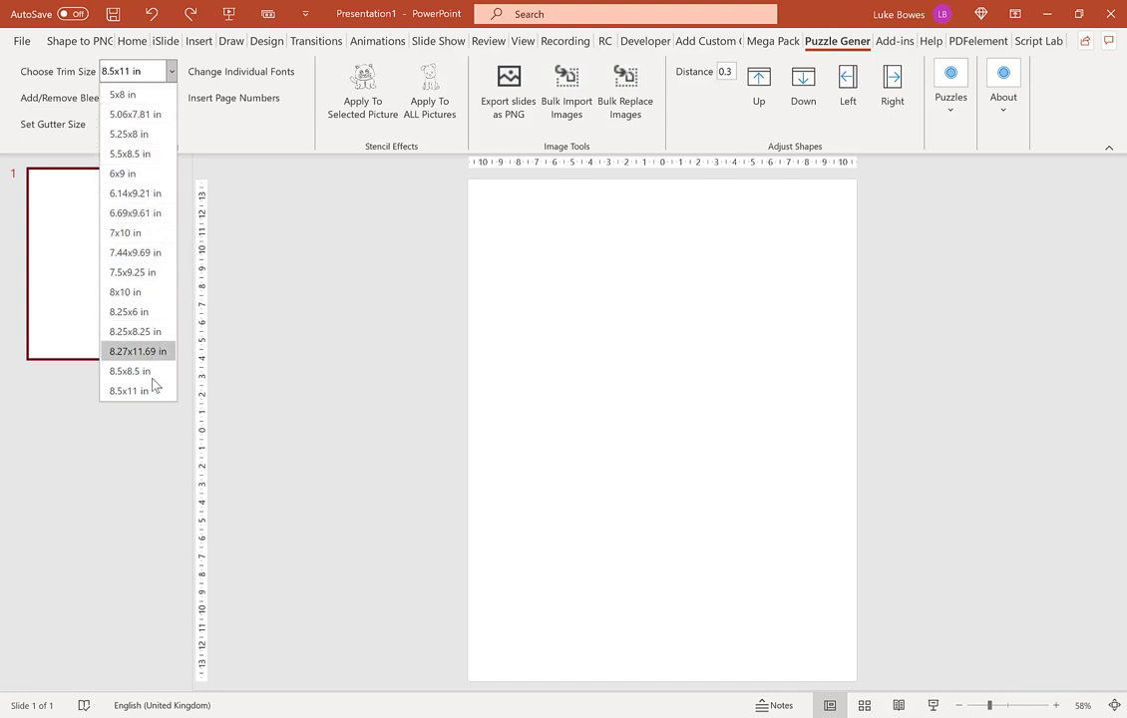
pyautogui.click(130, 391)
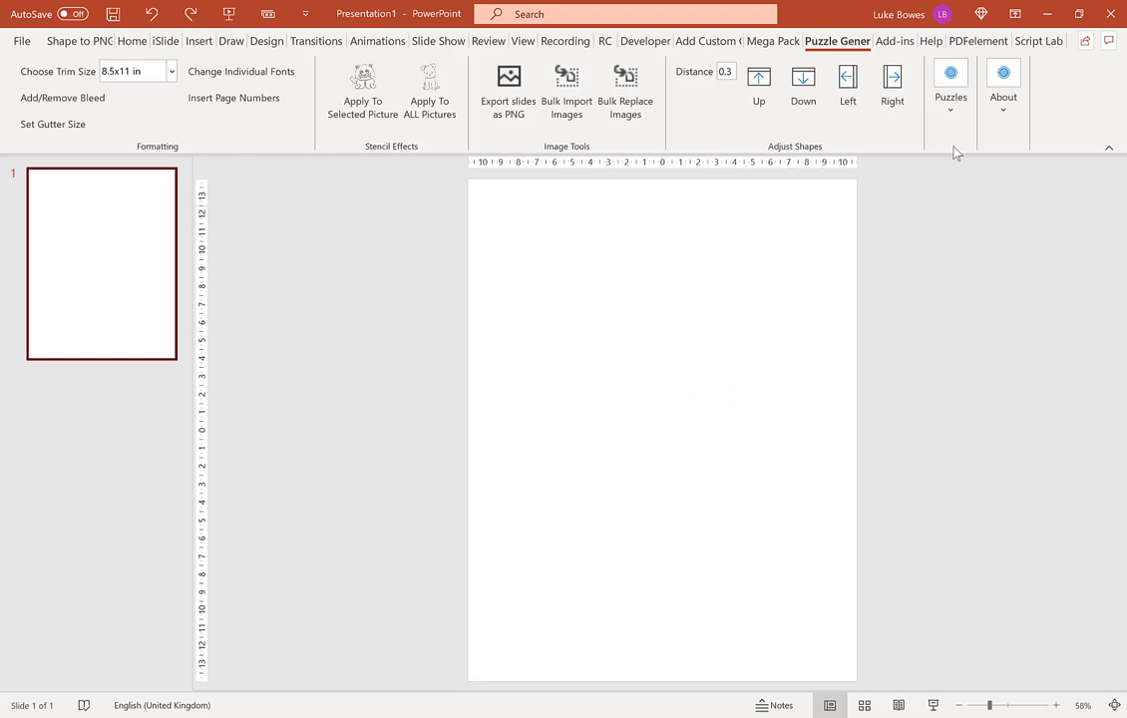
pyautogui.click(953, 110)
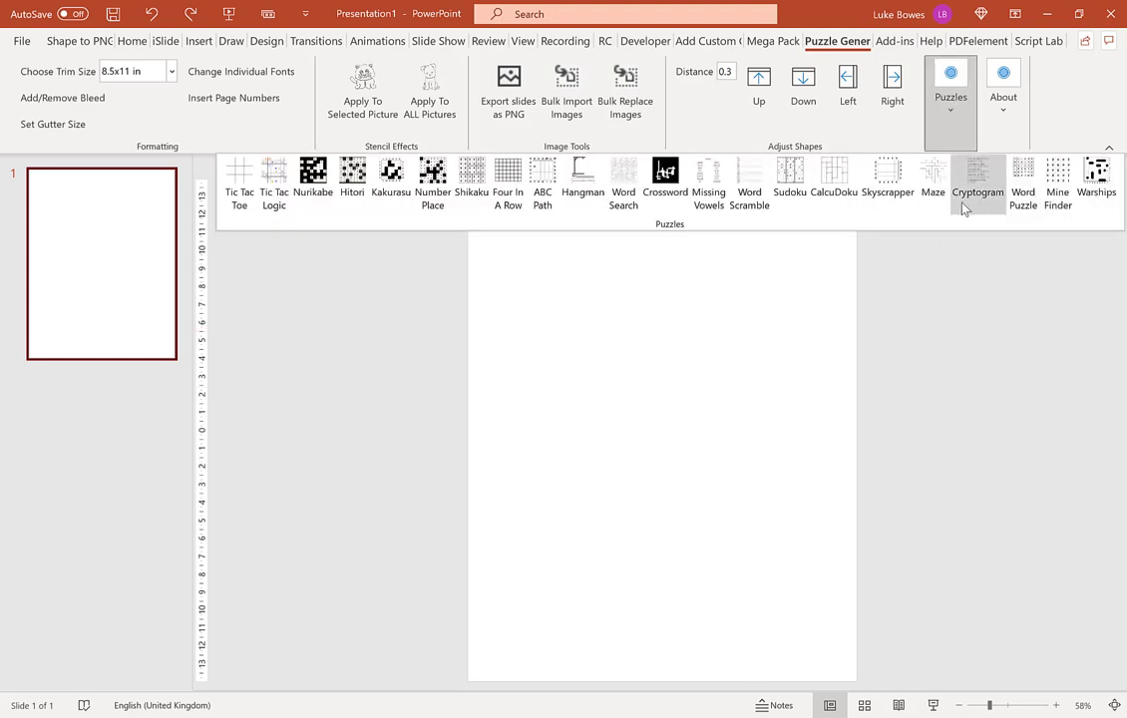
pyautogui.click(355, 195)
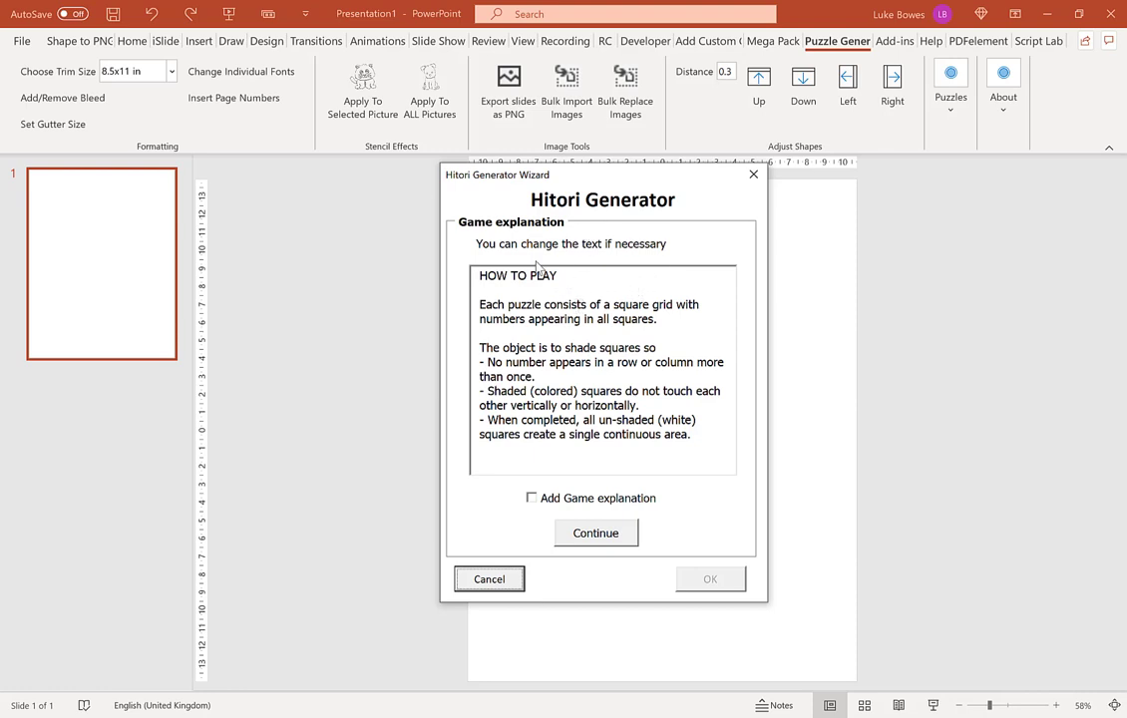
# Continue past the game explanation without adding it, reaching the grid settings.
pyautogui.click(607, 301)
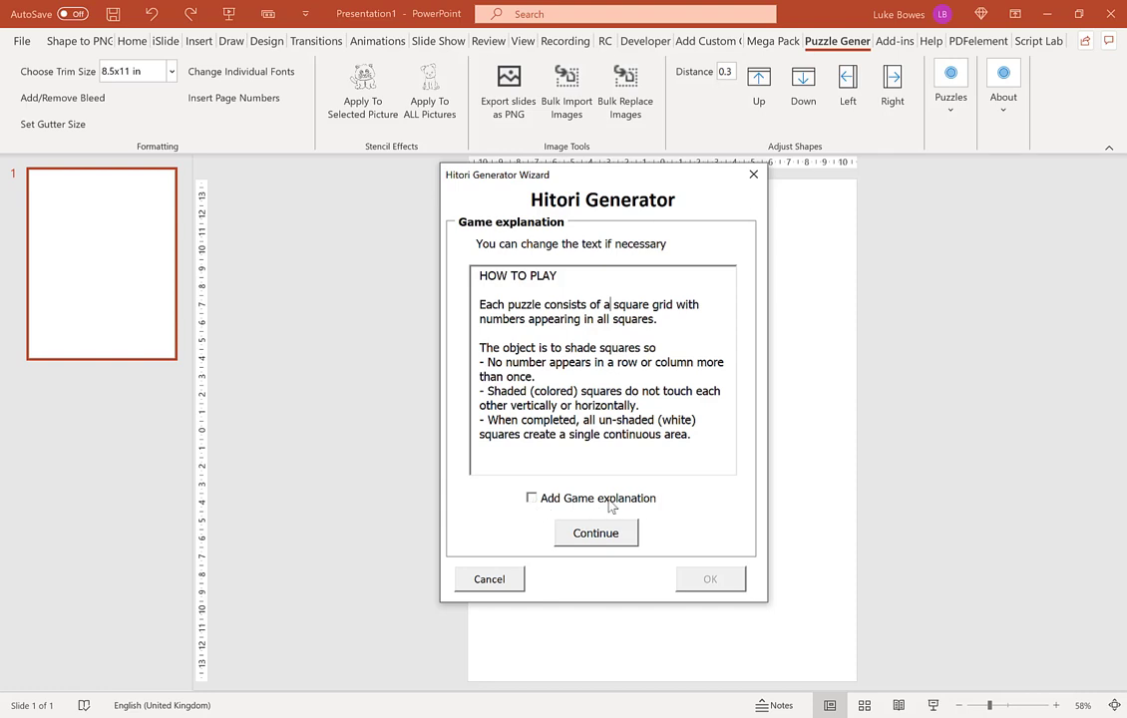
pyautogui.click(613, 537)
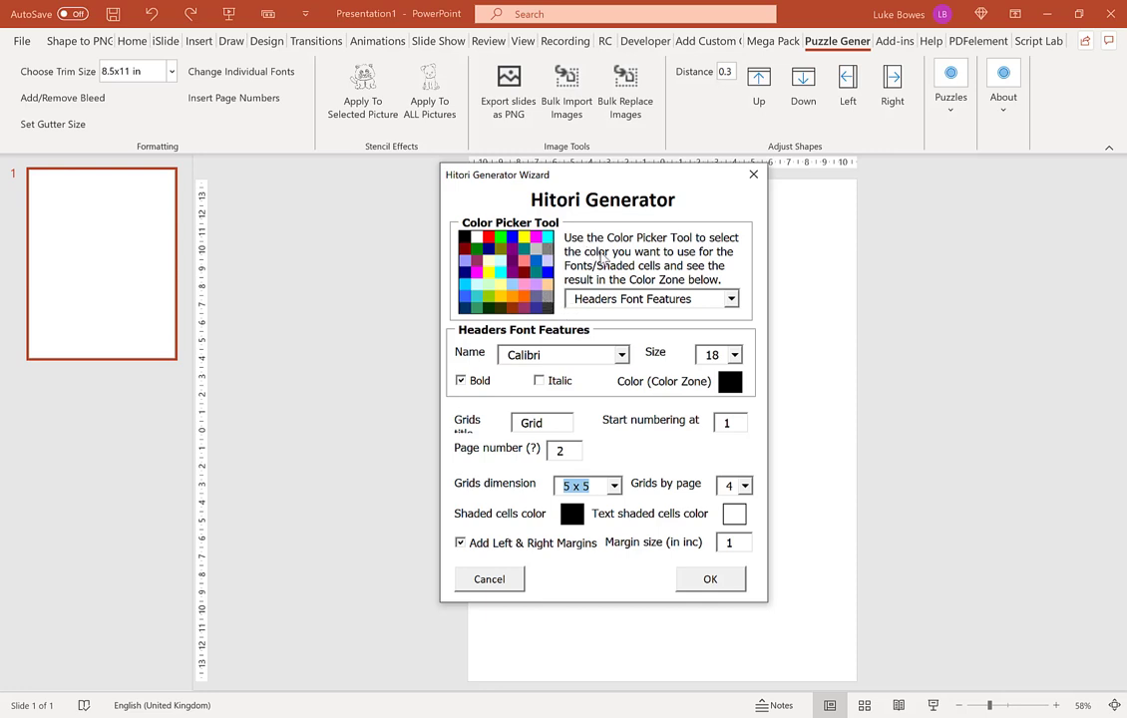
pyautogui.click(673, 305)
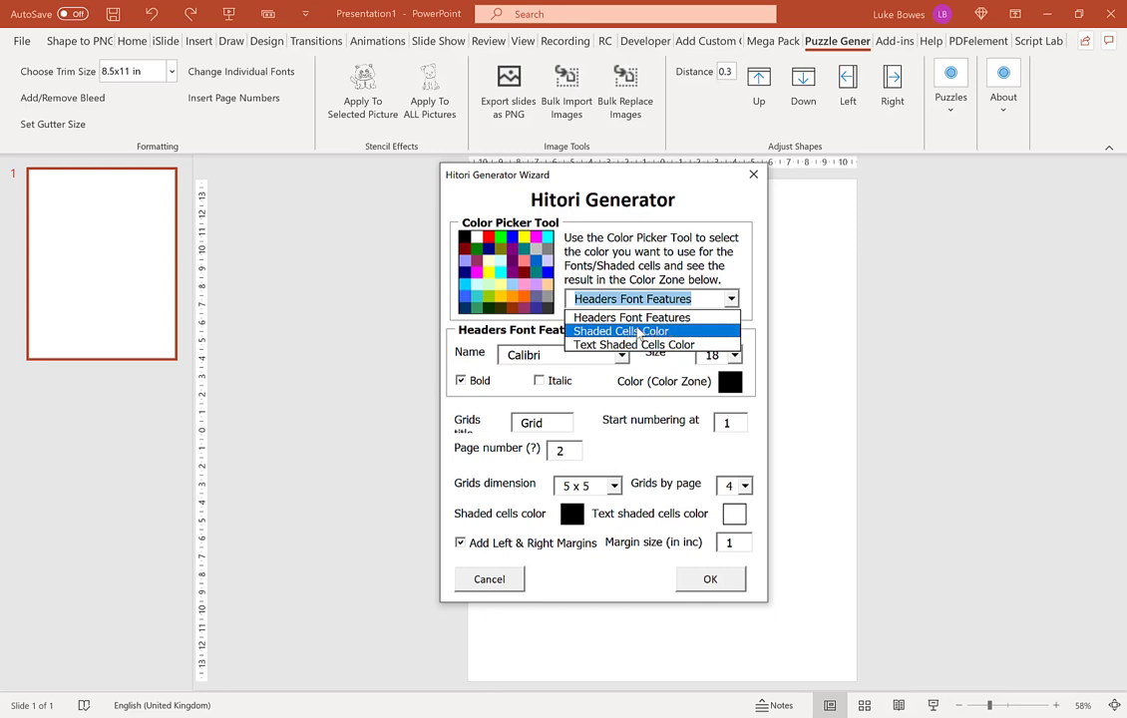
# Set the colour picker target to Text Shaded Cells Color, after first picking Shaded Cells Color.
pyautogui.click(664, 331)
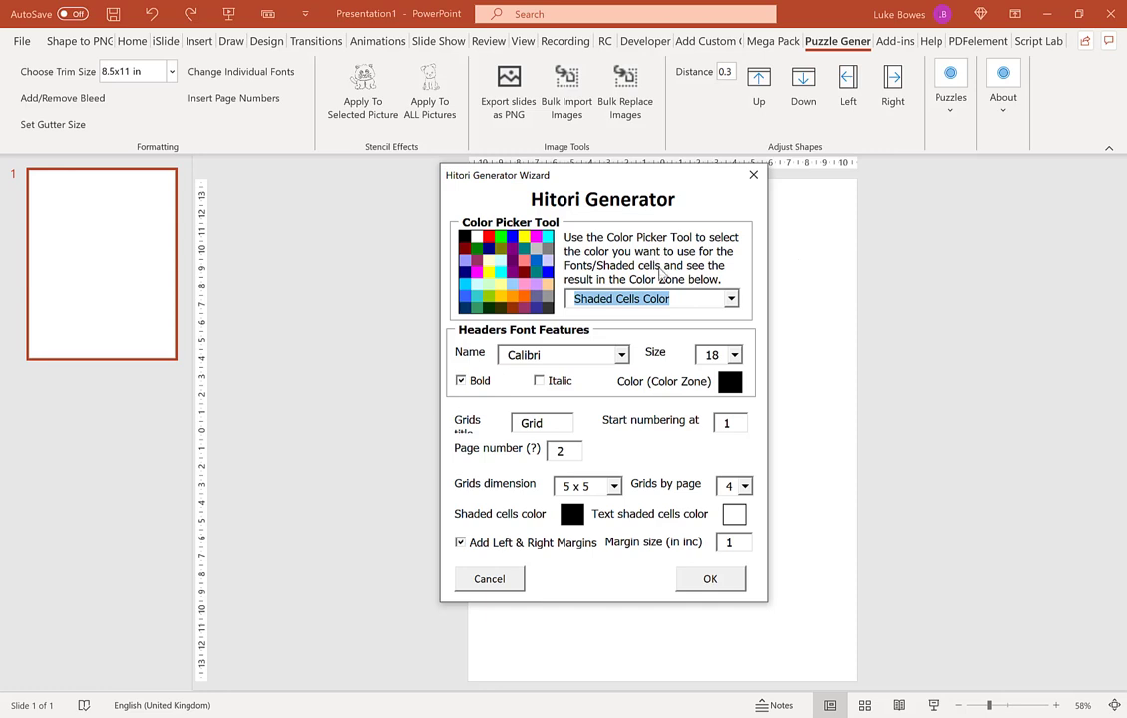
pyautogui.click(714, 302)
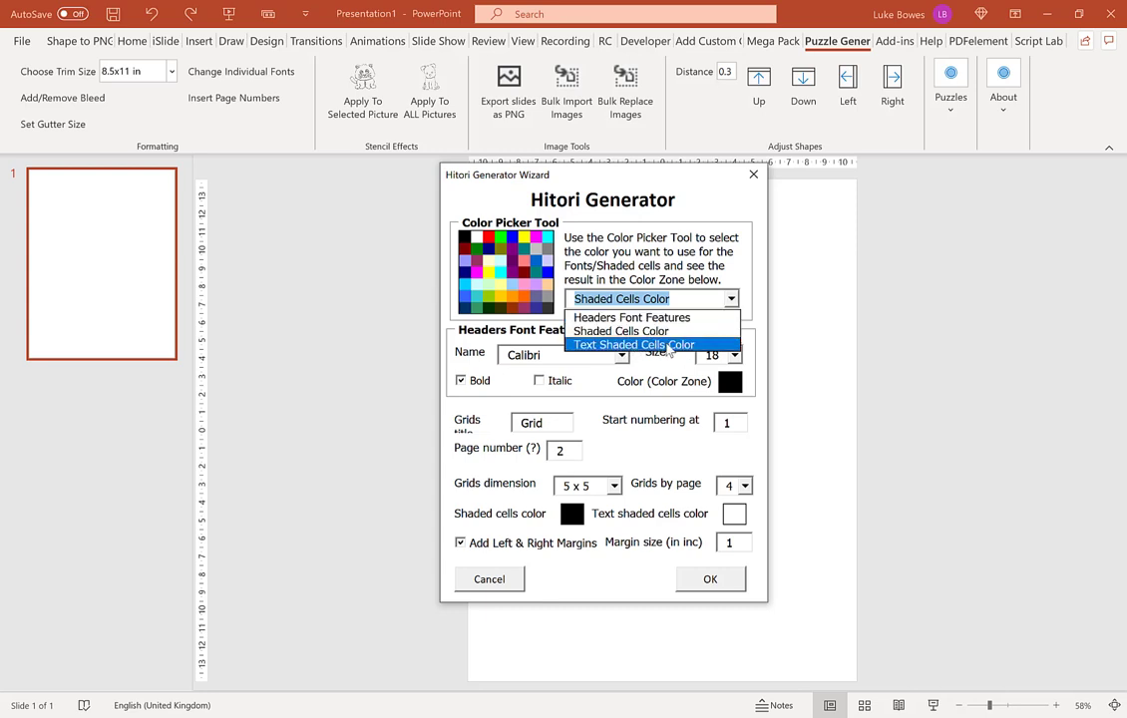
pyautogui.click(668, 346)
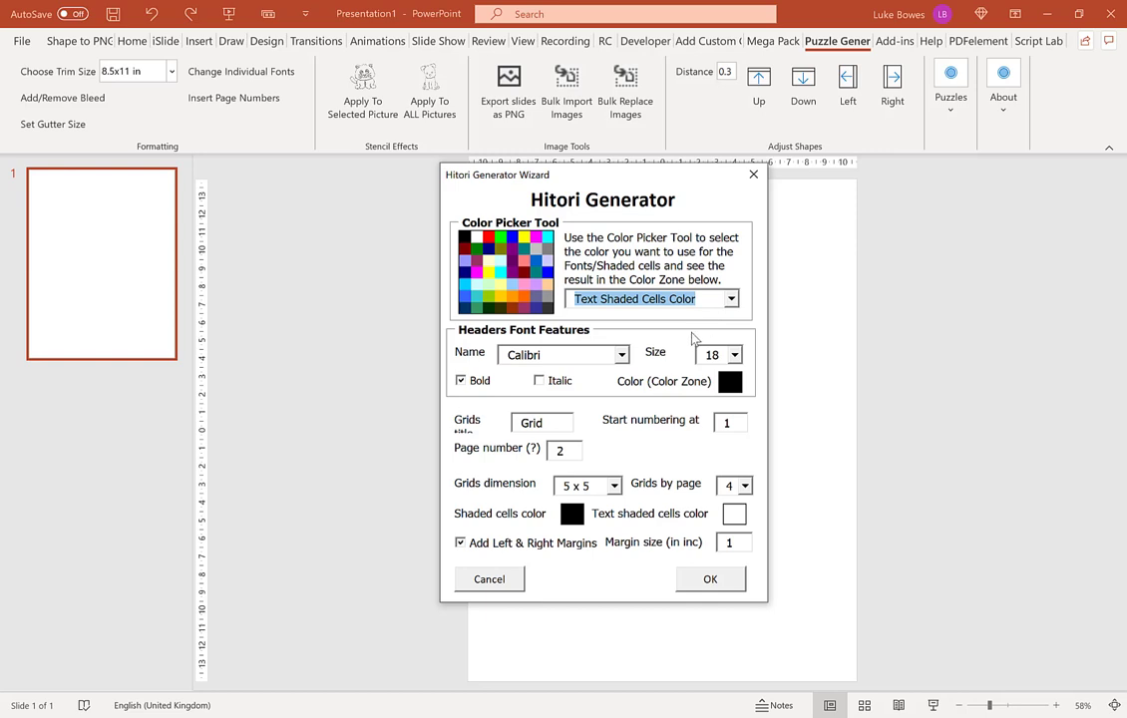
pyautogui.click(622, 355)
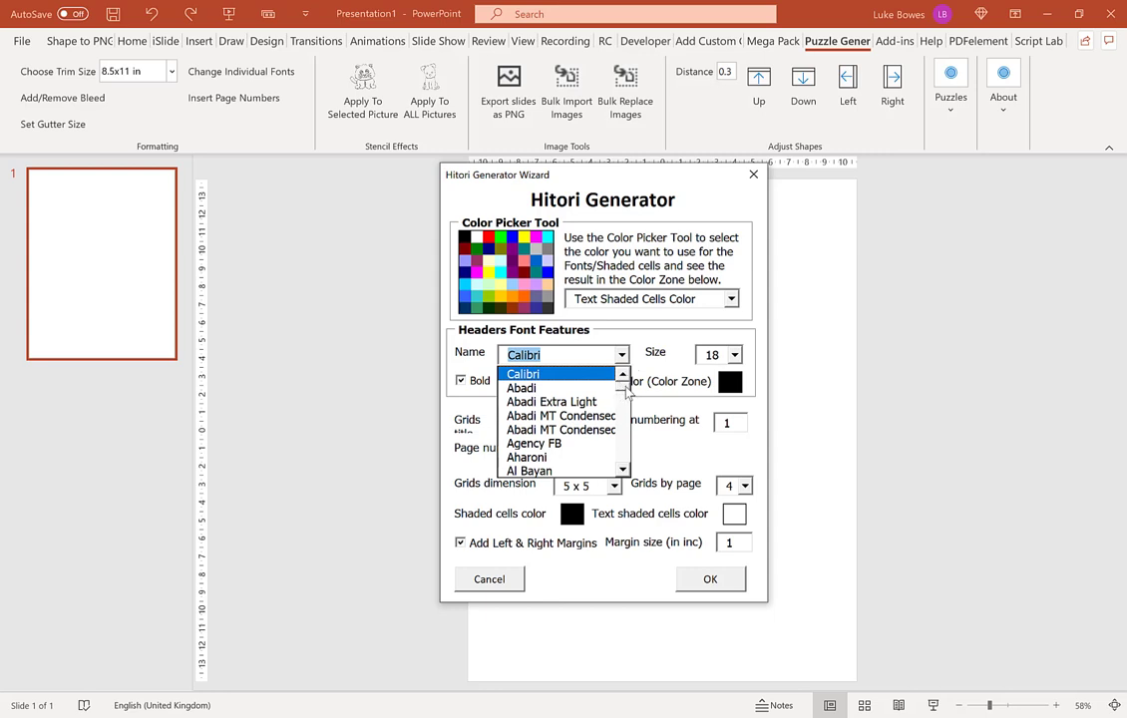
pyautogui.moveTo(626, 392); pyautogui.dragTo(626, 355)
pyautogui.click(626, 355)
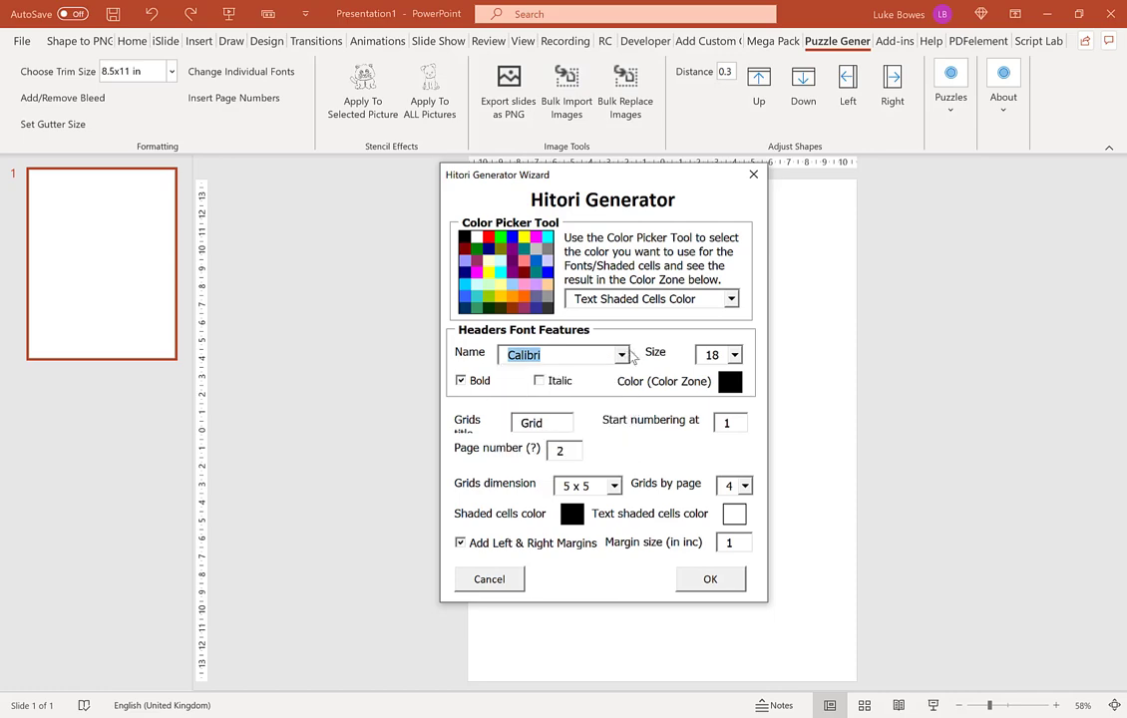
pyautogui.click(735, 354)
pyautogui.click(735, 355)
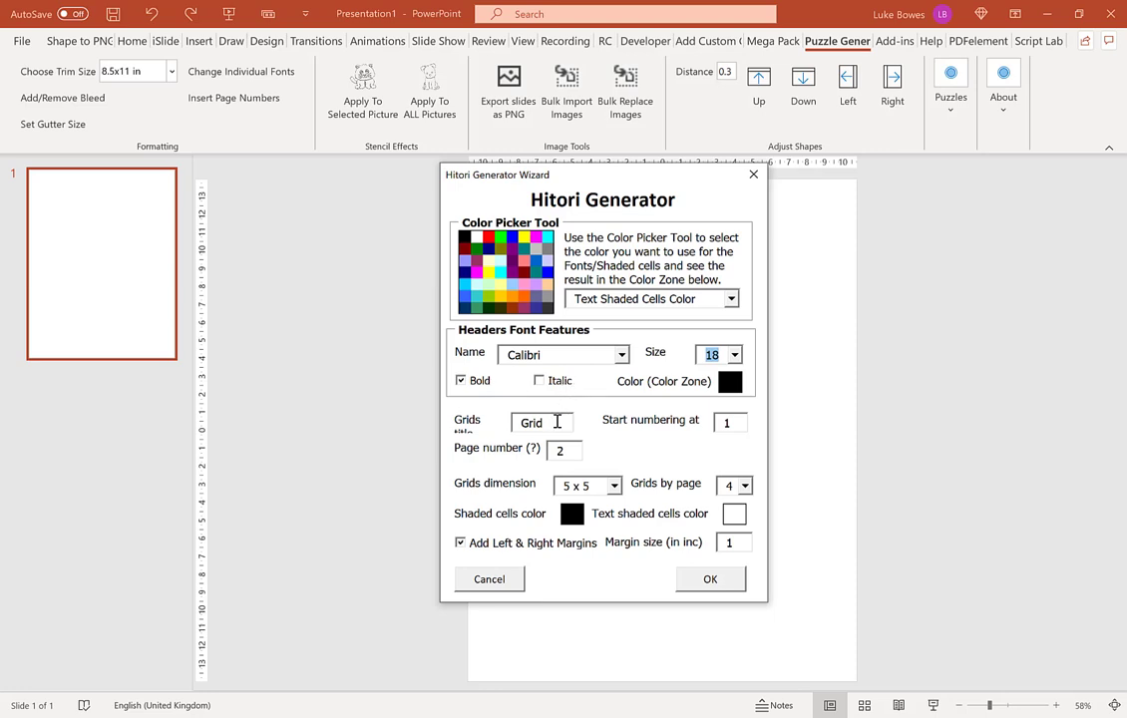
pyautogui.click(556, 422)
pyautogui.moveTo(555, 427); pyautogui.dragTo(512, 426)
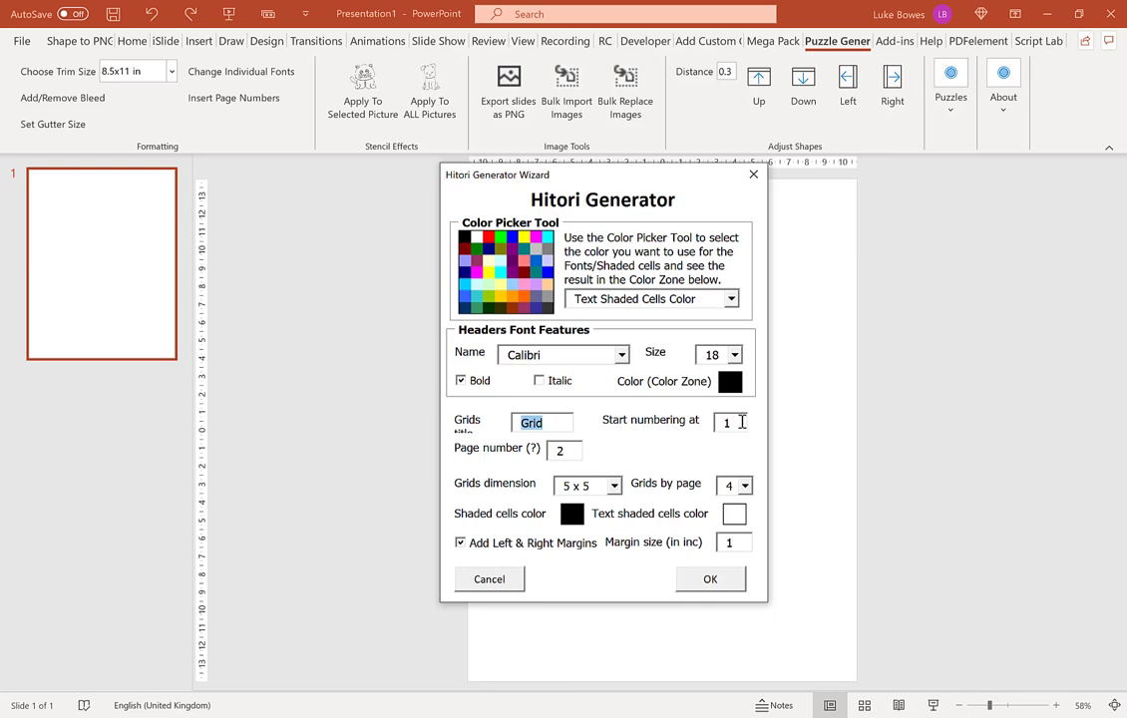
pyautogui.doubleClick(740, 421)
# Restore grid numbering to start at 1 after typing 21, and set the page number to 5.
pyautogui.write('21')
pyautogui.moveTo(738, 423); pyautogui.dragTo(695, 422)
pyautogui.write('1')
pyautogui.moveTo(571, 451); pyautogui.dragTo(529, 464)
pyautogui.write('5')
pyautogui.click(615, 486)
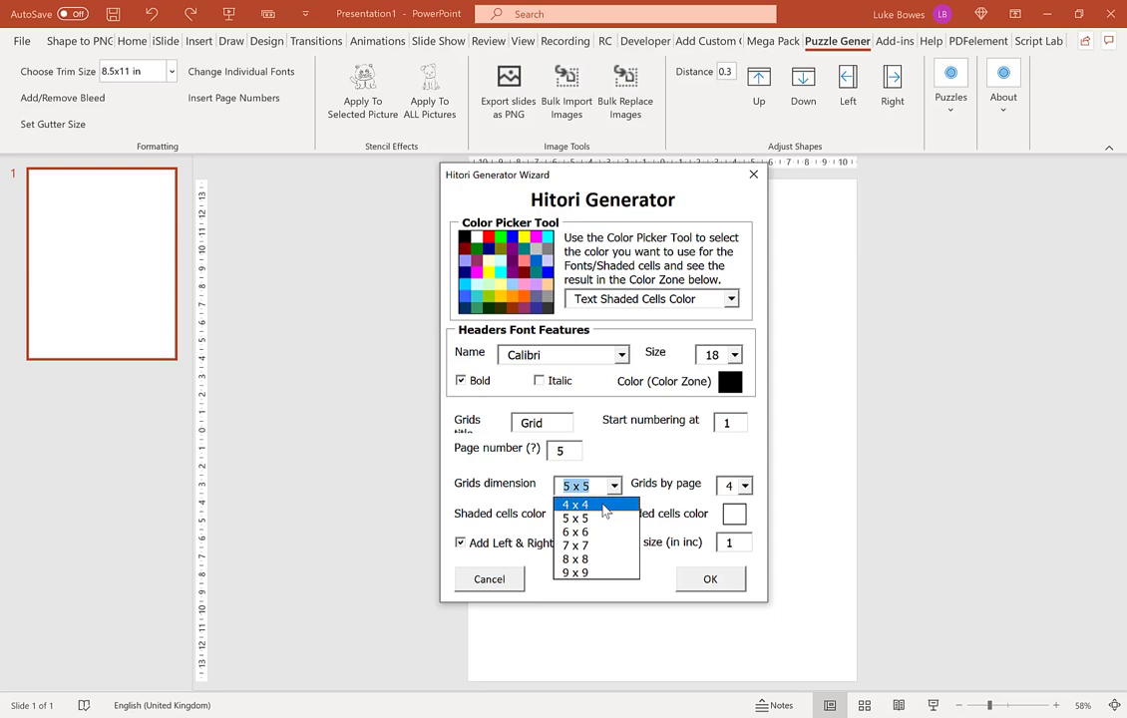
# Set 4 x 4 grids with six per page and move the generator dialog up and right.
pyautogui.click(594, 572)
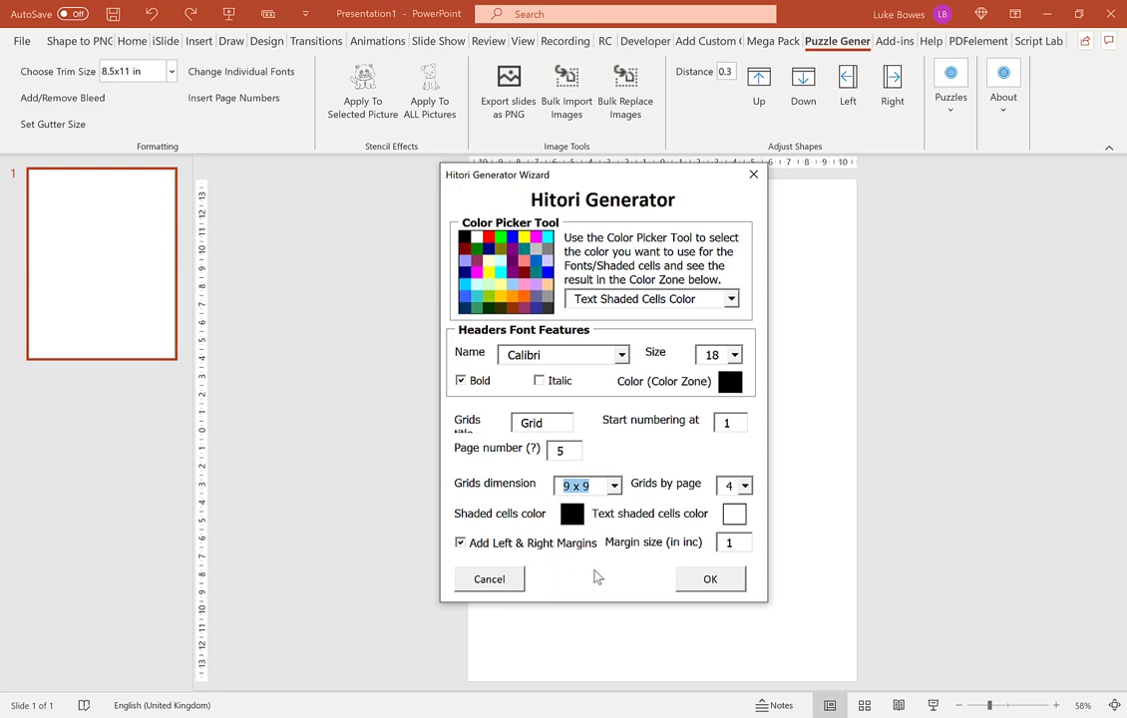
pyautogui.click(613, 486)
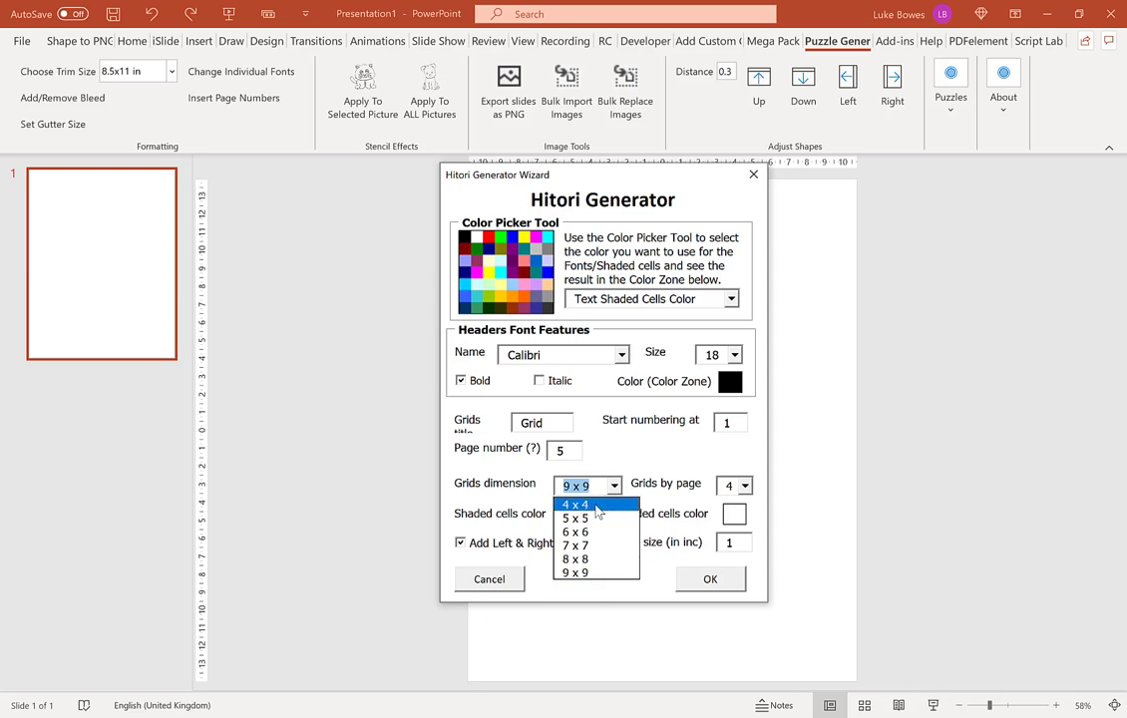
pyautogui.click(596, 506)
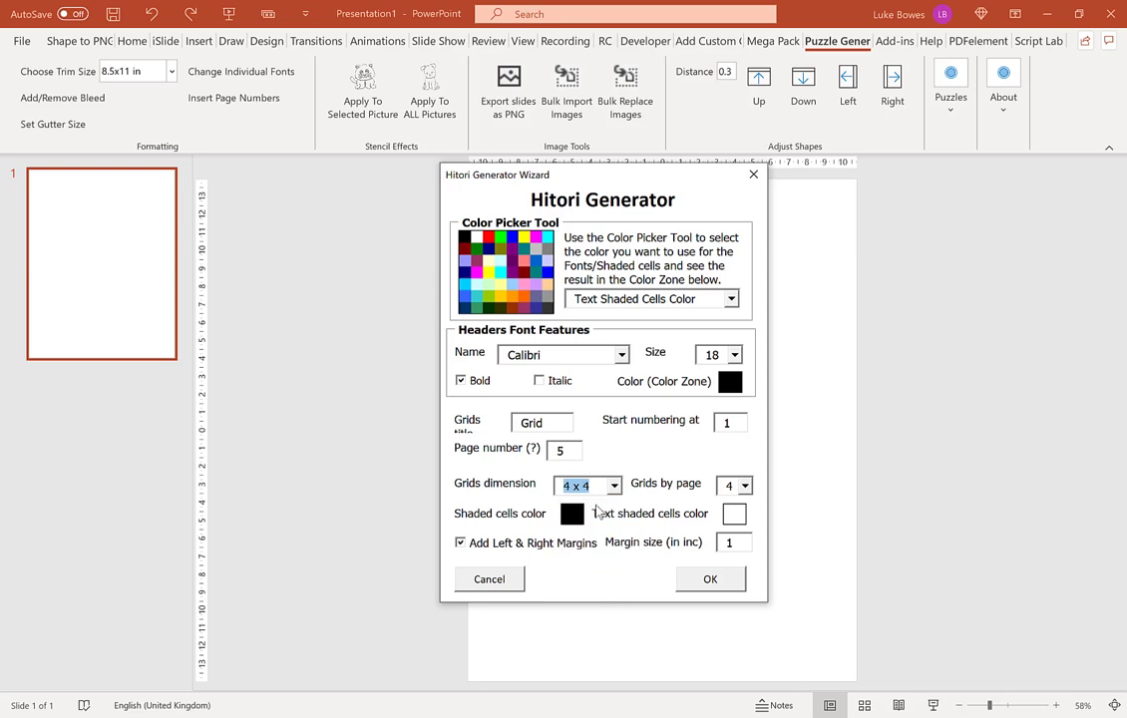
pyautogui.click(739, 487)
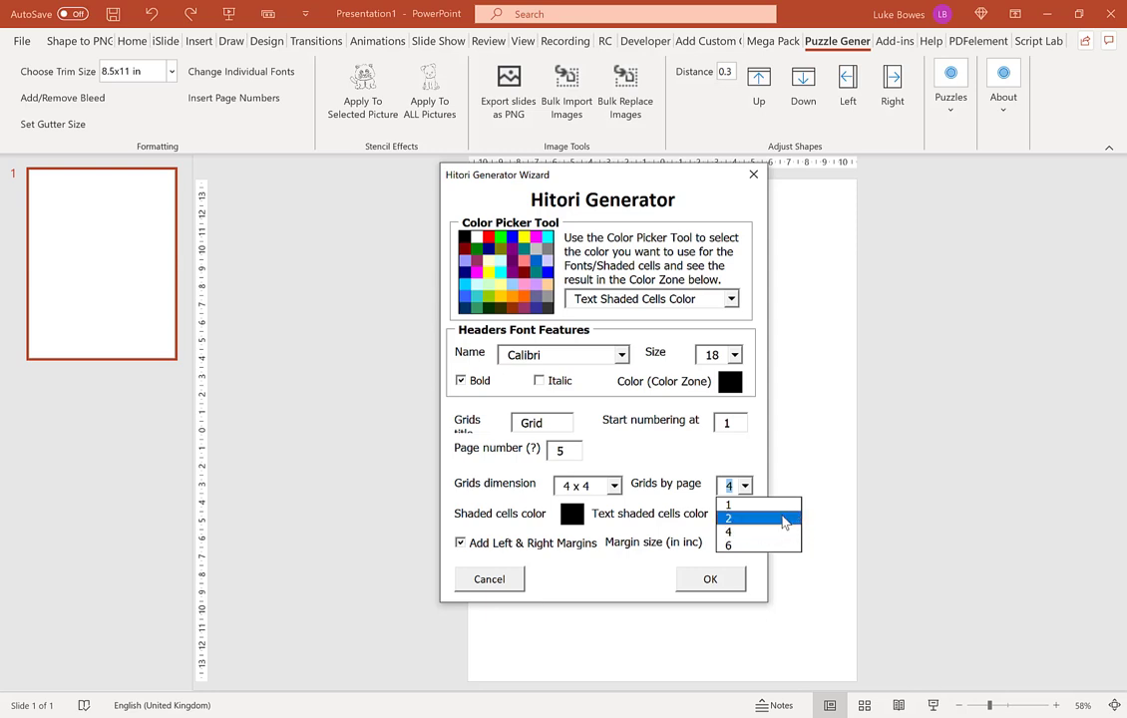
pyautogui.click(739, 545)
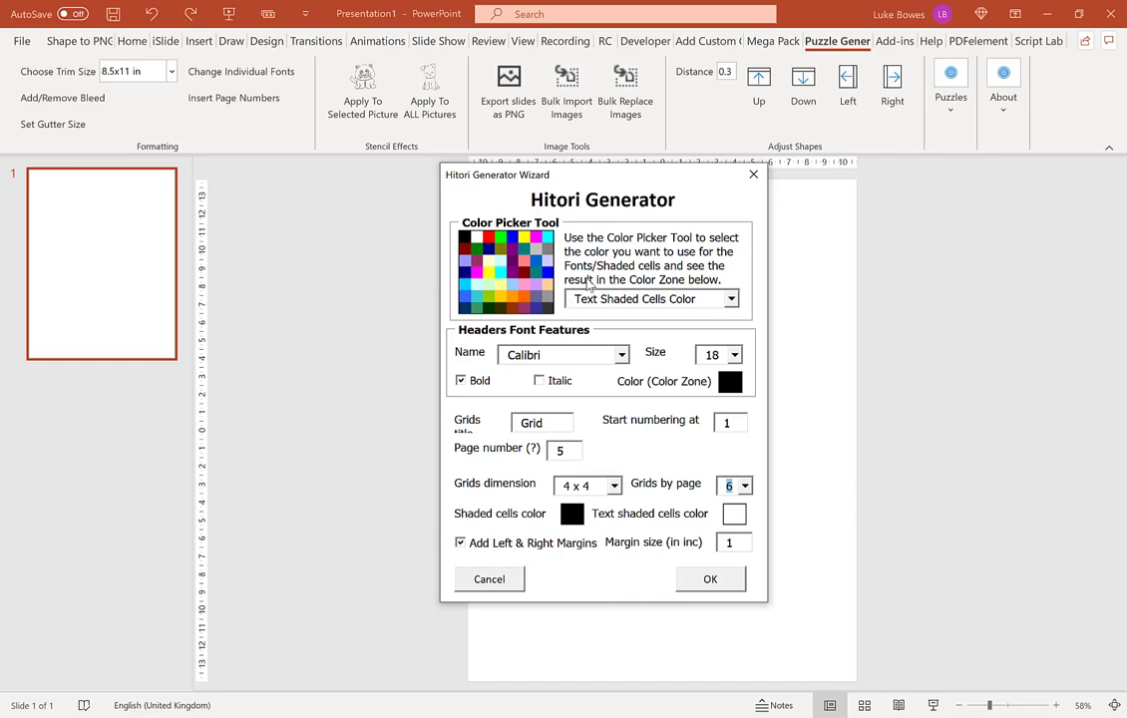
pyautogui.moveTo(573, 176); pyautogui.dragTo(659, 176)
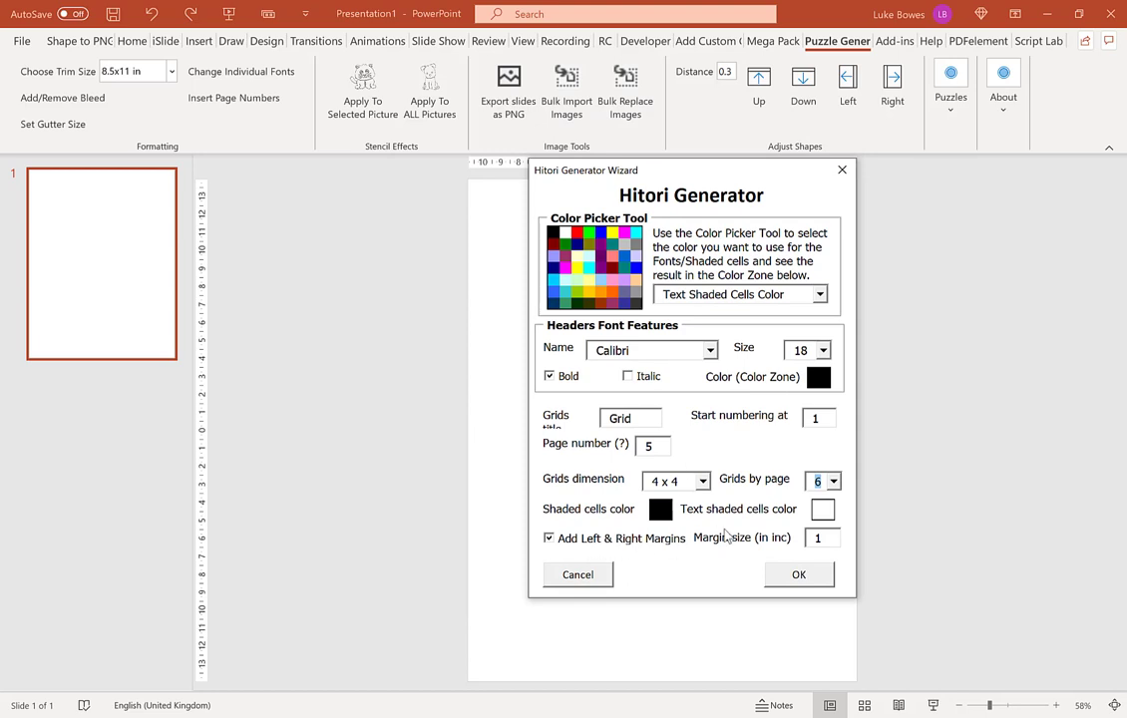
pyautogui.doubleClick(823, 538)
# Enter a margin size below 1 and generate the ten slides of Hitori grids.
pyautogui.write('0.')
pyautogui.click(798, 574)
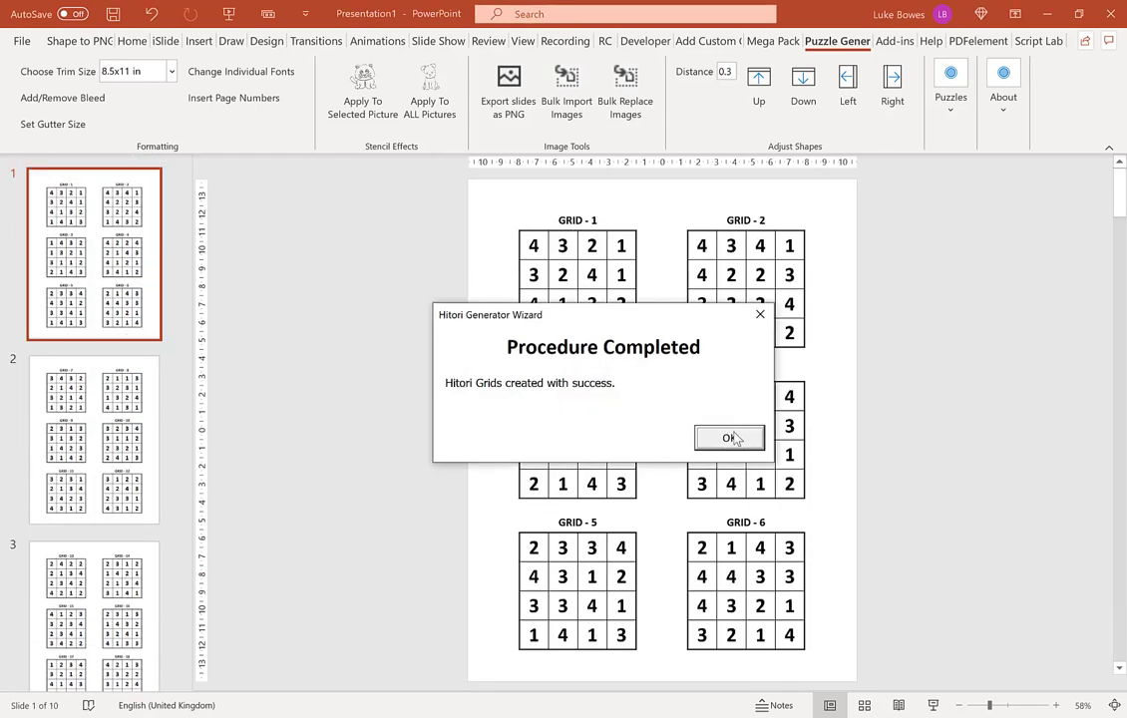
# Dismiss the completion message and browse through the puzzle slides up to slide 6.
pyautogui.click(731, 439)
pyautogui.click(110, 359)
pyautogui.scroll(-1, 115, 369)
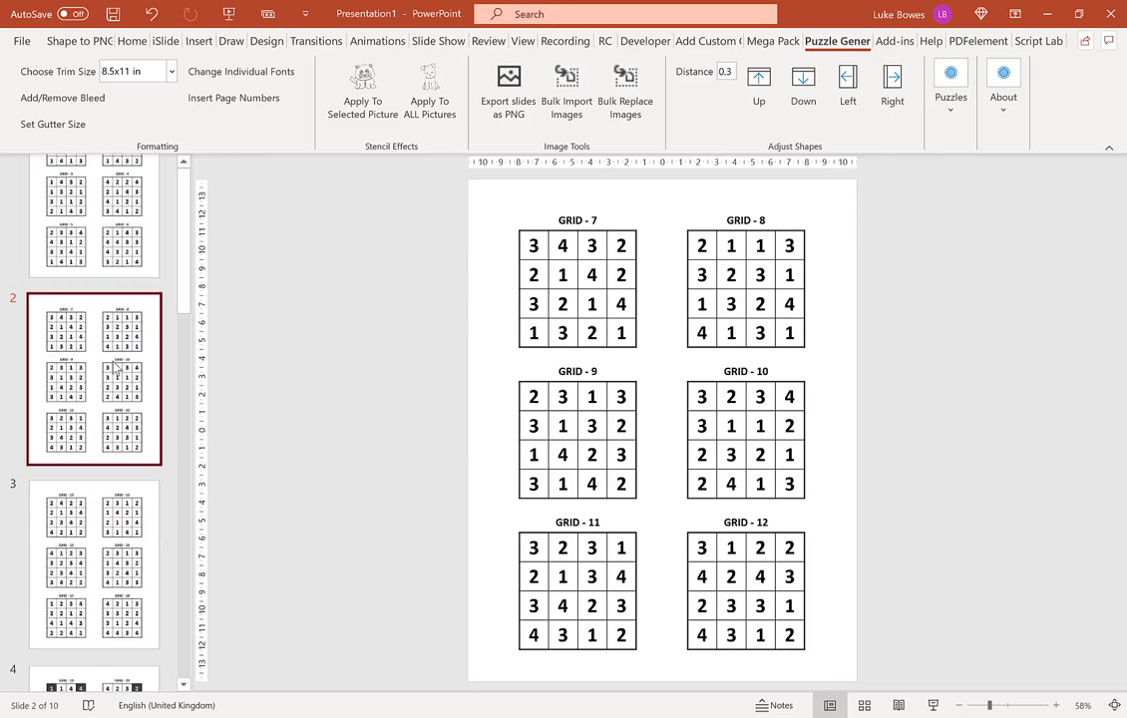
pyautogui.scroll(-2, 116, 369)
pyautogui.press('Down')
pyautogui.press('Down')
pyautogui.scroll(-2, 127, 369)
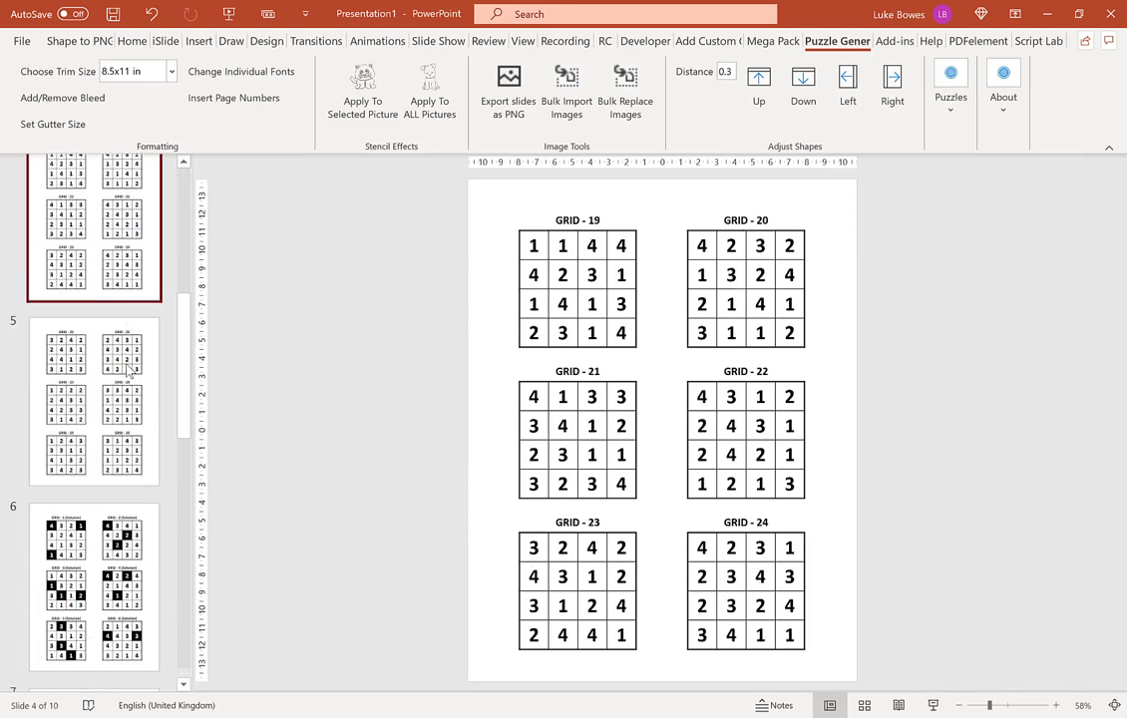
pyautogui.scroll(-1, 127, 369)
pyautogui.press('Down')
pyautogui.press('Down')
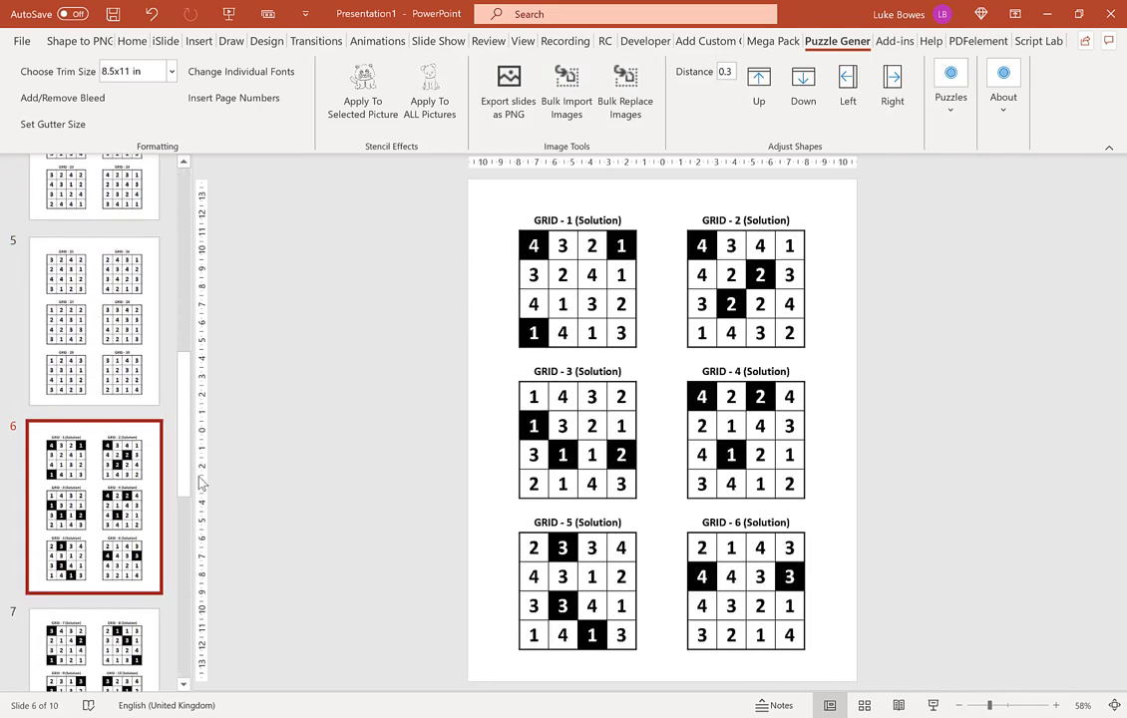
pyautogui.click(467, 251)
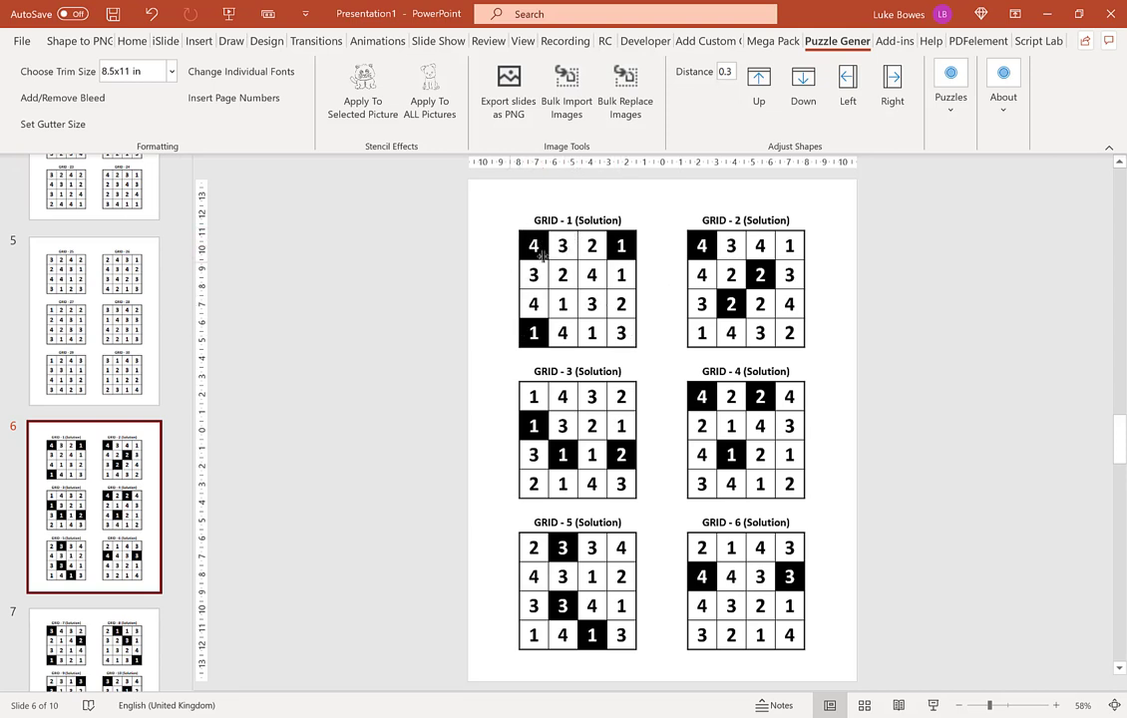
# Check the shaded solution slides 7–10, then return to slide 1 with grids 1–6.
pyautogui.scroll(-2, 84, 414)
pyautogui.click(94, 476)
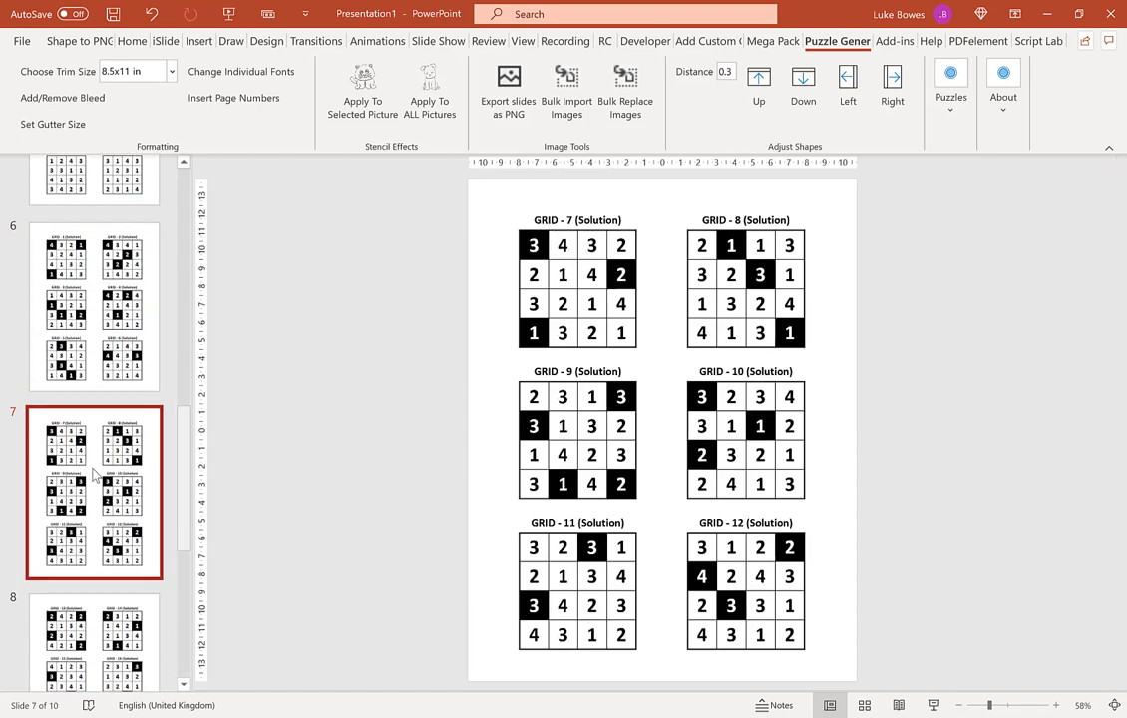
pyautogui.scroll(-5, 89, 419)
pyautogui.click(85, 364)
pyautogui.click(118, 509)
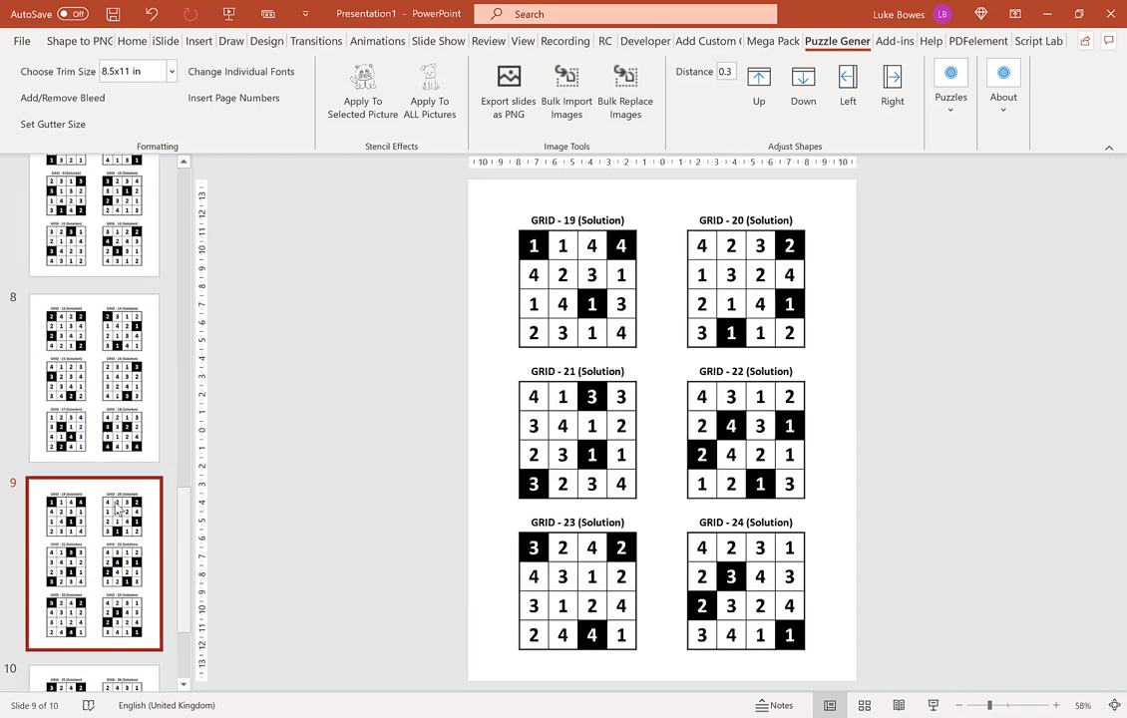
pyautogui.scroll(-2, 117, 508)
pyautogui.click(115, 519)
pyautogui.scroll(10, 90, 418)
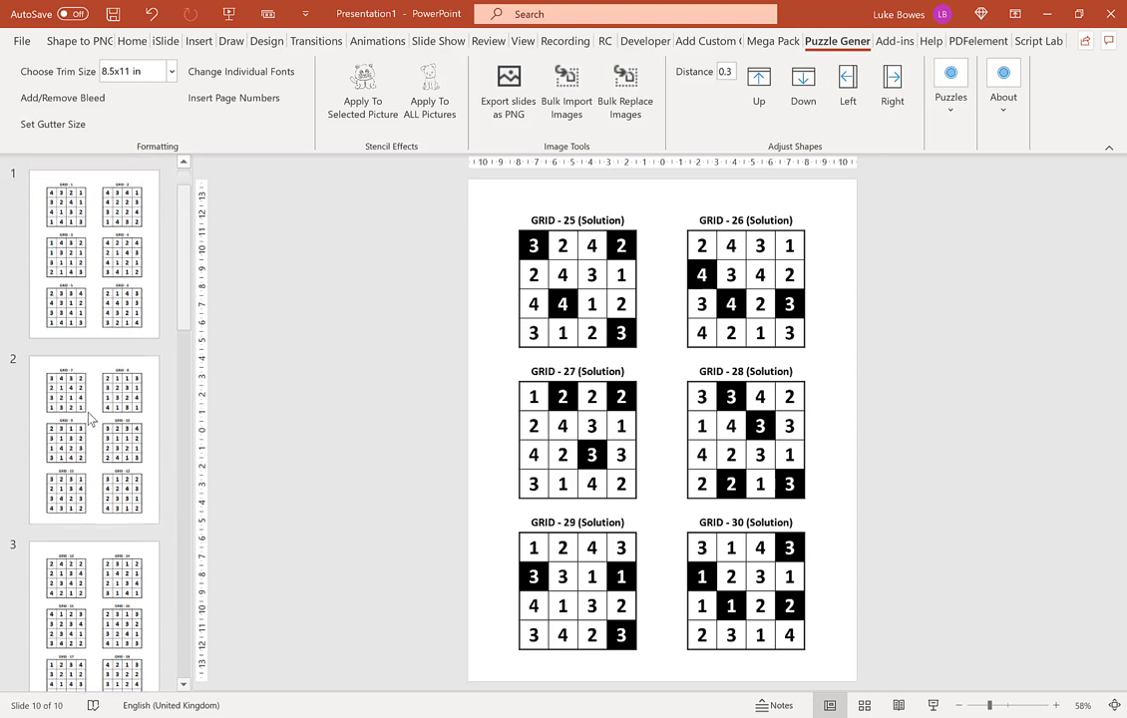
pyautogui.click(110, 249)
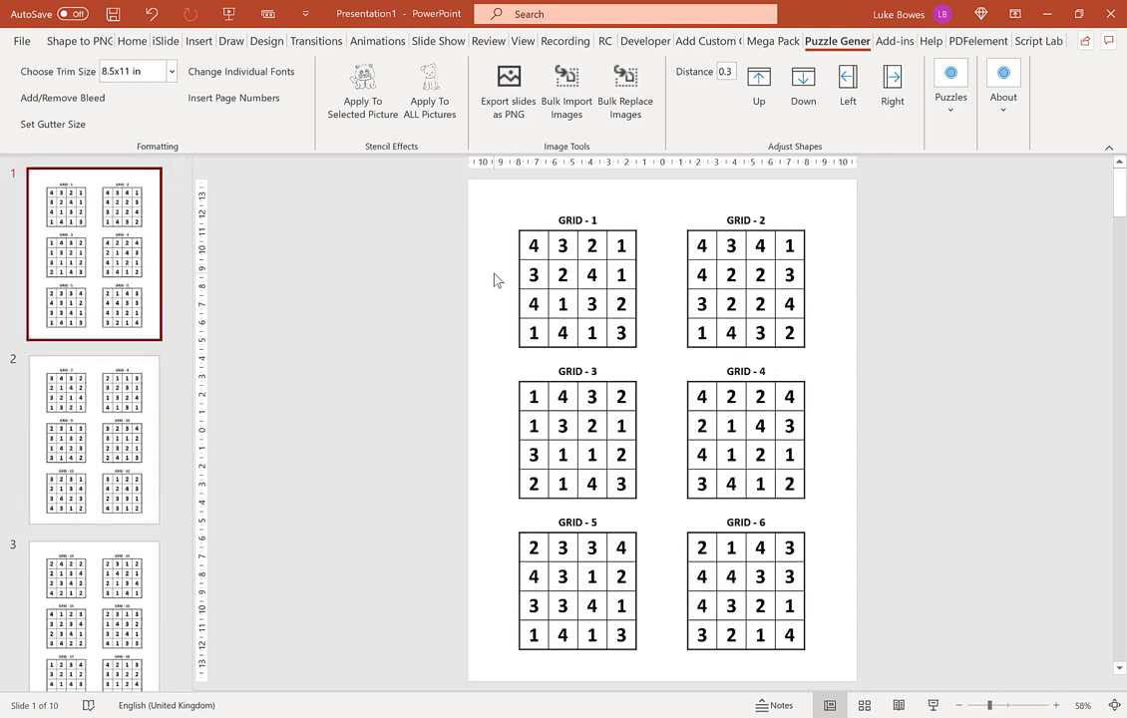
# Multi-select the GRID - 1, GRID - 3 and GRID - 5 titles together with their tables.
pyautogui.click(593, 219)
pyautogui.keyDown('shift'); pyautogui.click(592, 246); pyautogui.keyUp('shift')
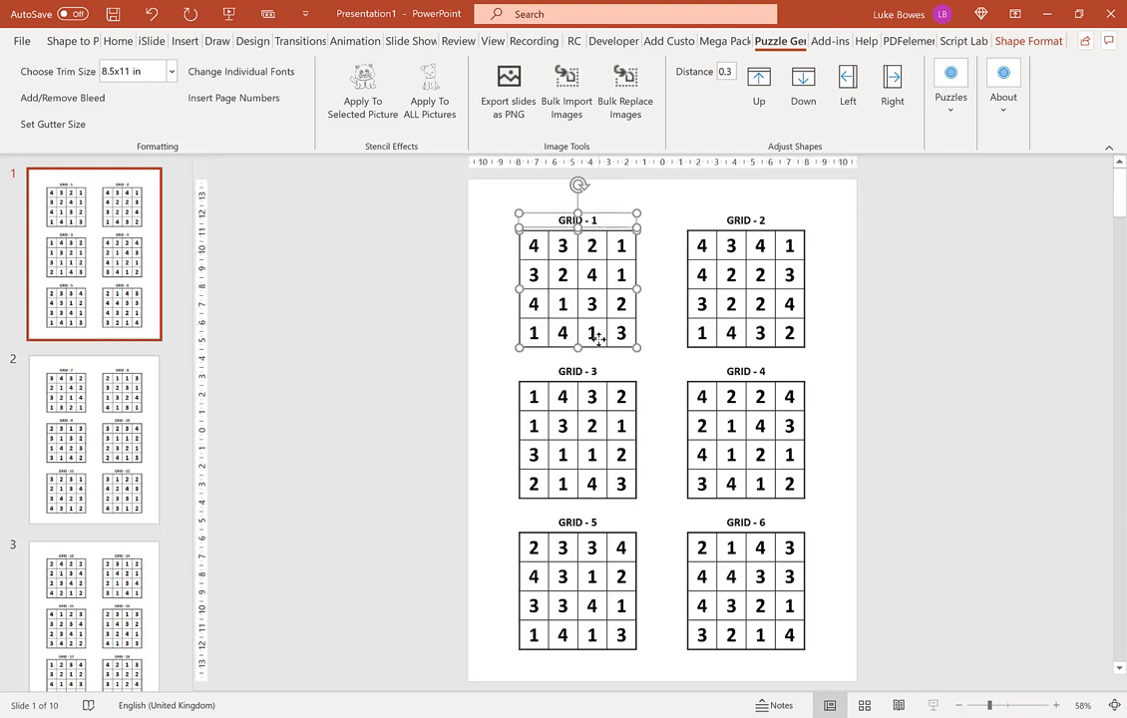
pyautogui.keyDown('shift'); pyautogui.click(585, 371); pyautogui.keyUp('shift')
pyautogui.keyDown('shift'); pyautogui.click(614, 429); pyautogui.keyUp('shift')
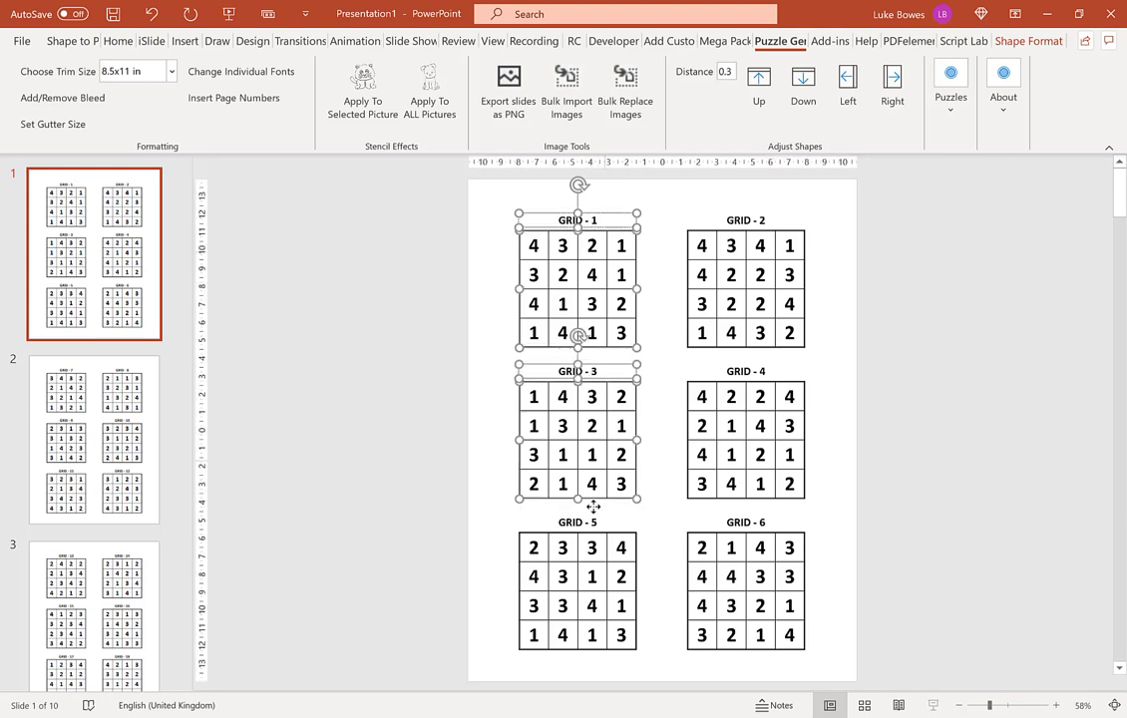
pyautogui.keyDown('shift'); pyautogui.click(587, 520); pyautogui.keyUp('shift')
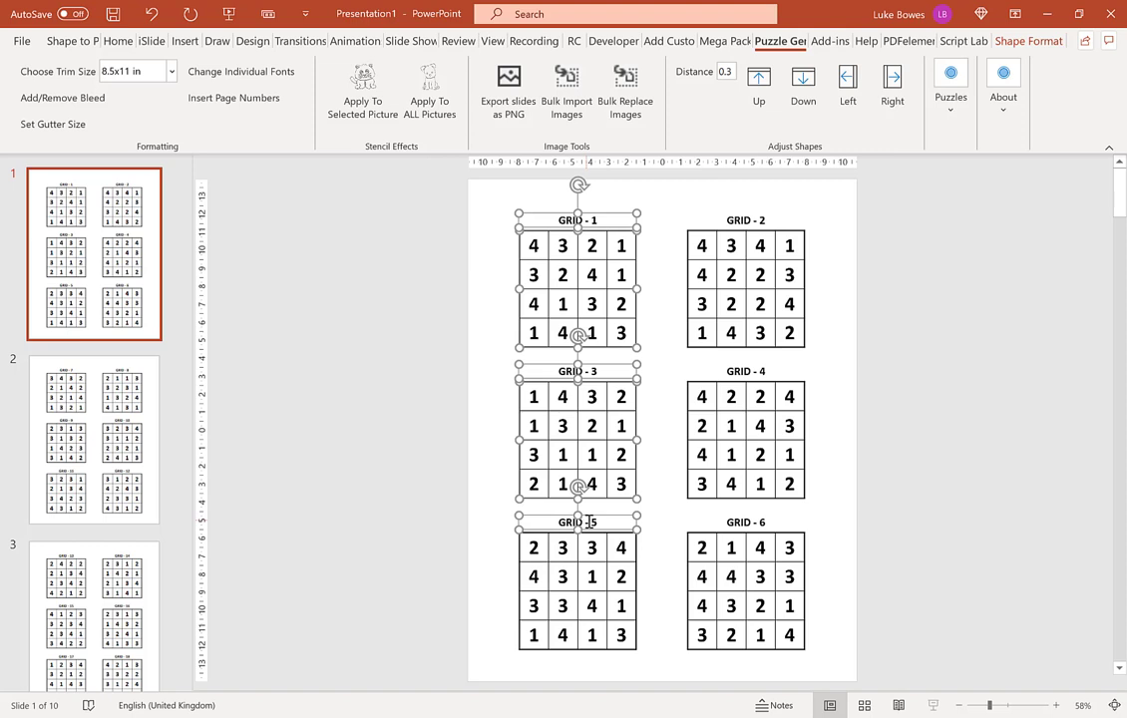
pyautogui.keyDown('shift'); pyautogui.click(595, 558); pyautogui.keyUp('shift')
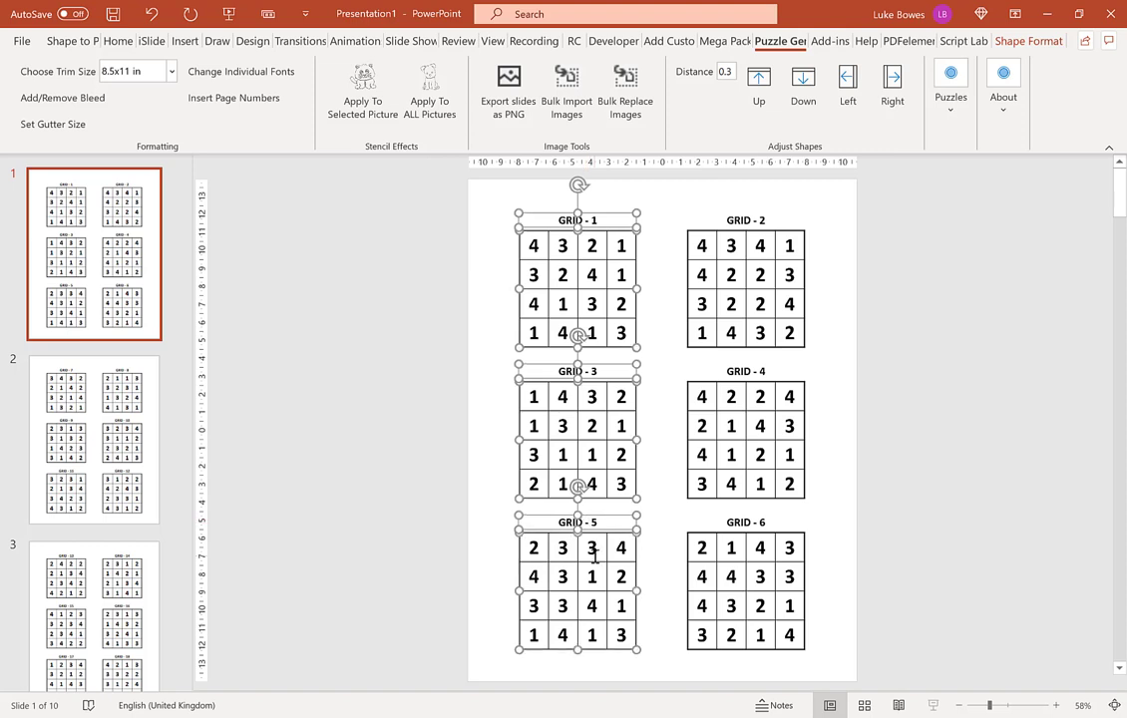
# Shift the left-column grids 1, 3 and 5 right by 0.4.
pyautogui.click(725, 71)
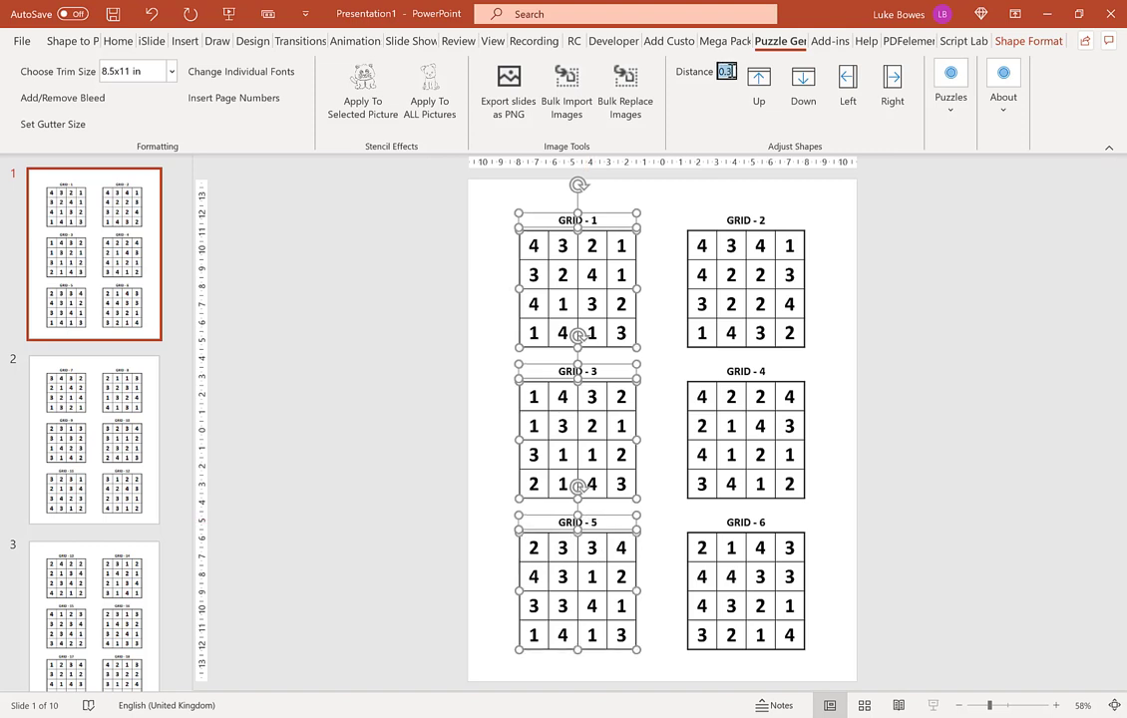
pyautogui.click(745, 69)
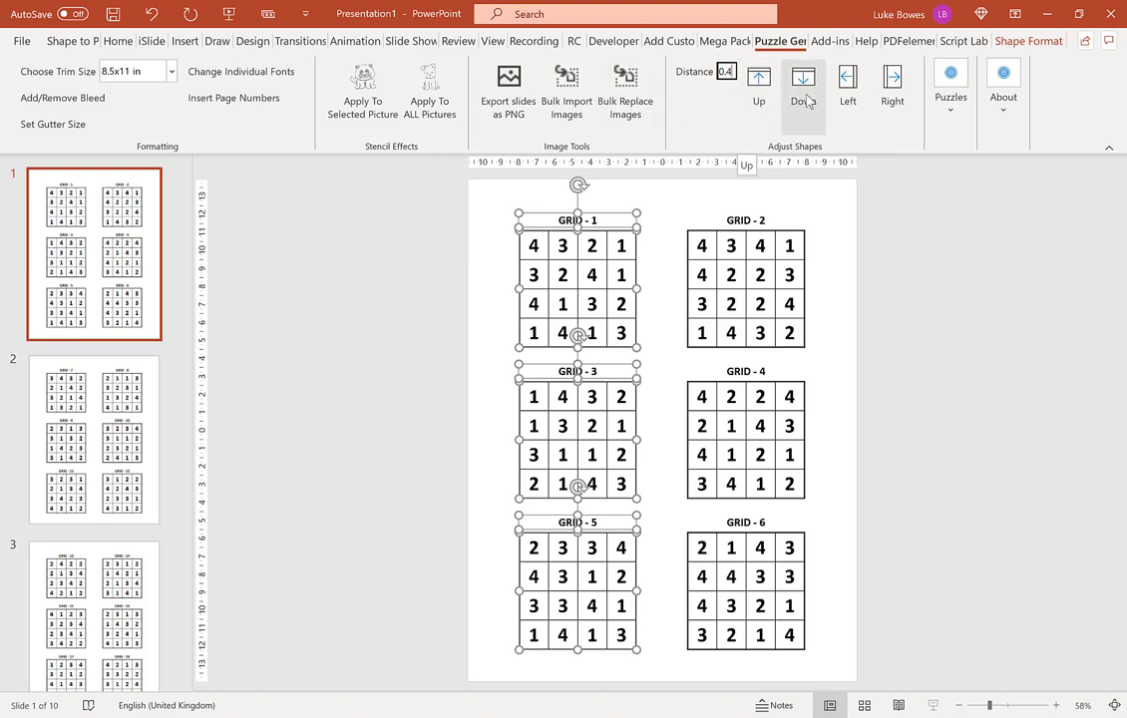
pyautogui.click(895, 95)
pyautogui.click(729, 437)
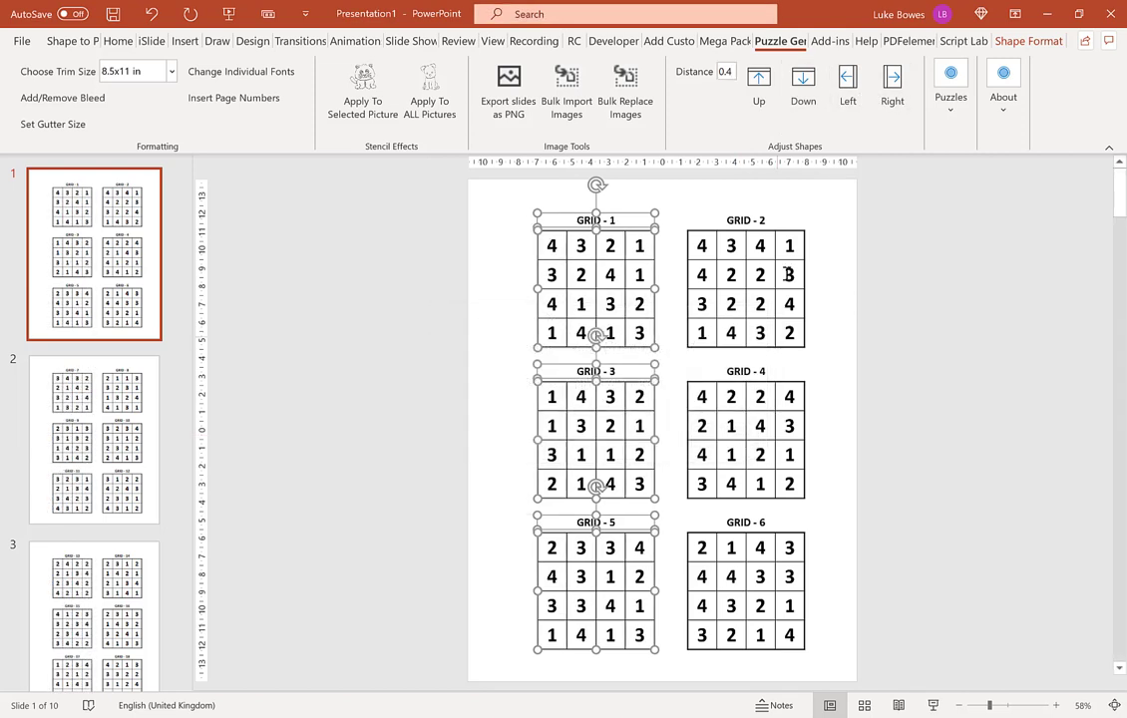
# Shift grids 2, 4 and 6 left by 0.4, then go to slide 2.
pyautogui.click(765, 224)
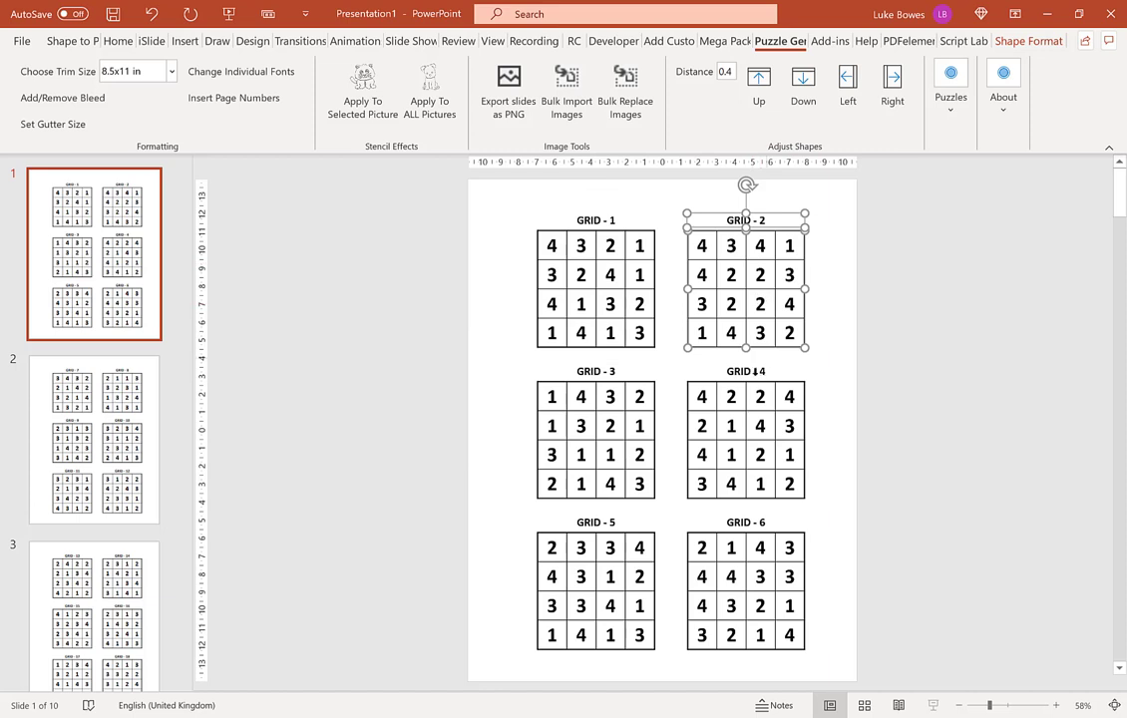
pyautogui.keyDown('shift'); pyautogui.click(759, 368); pyautogui.keyUp('shift')
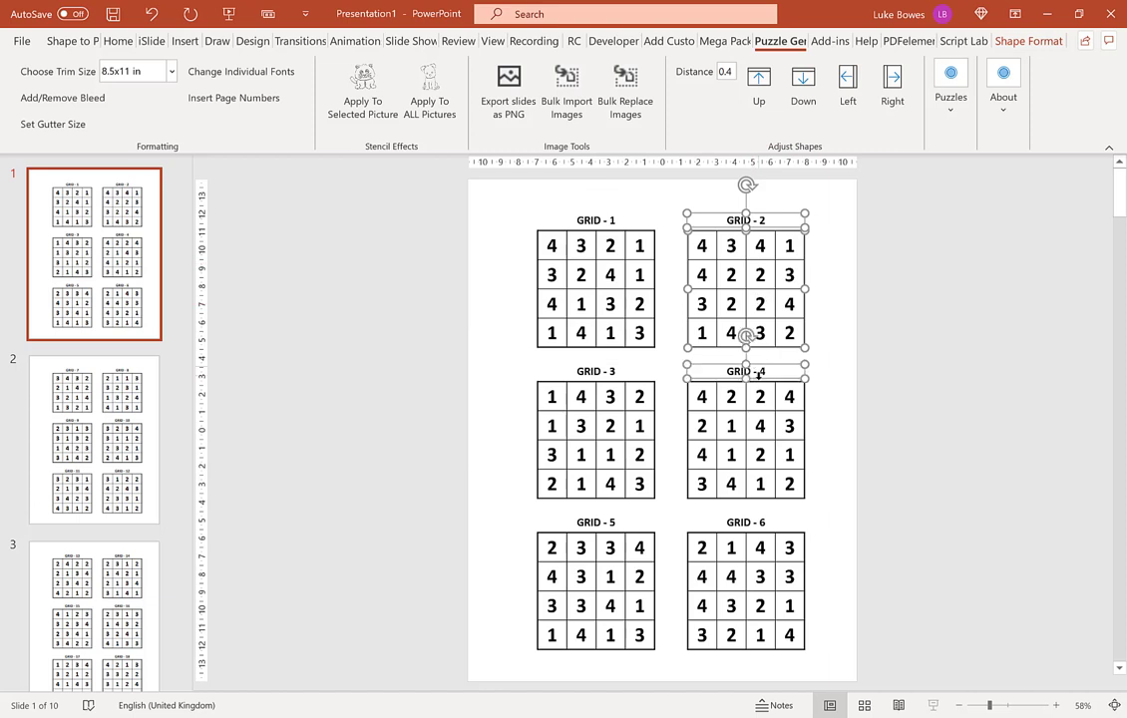
pyautogui.keyDown('shift'); pyautogui.click(761, 519); pyautogui.keyUp('shift')
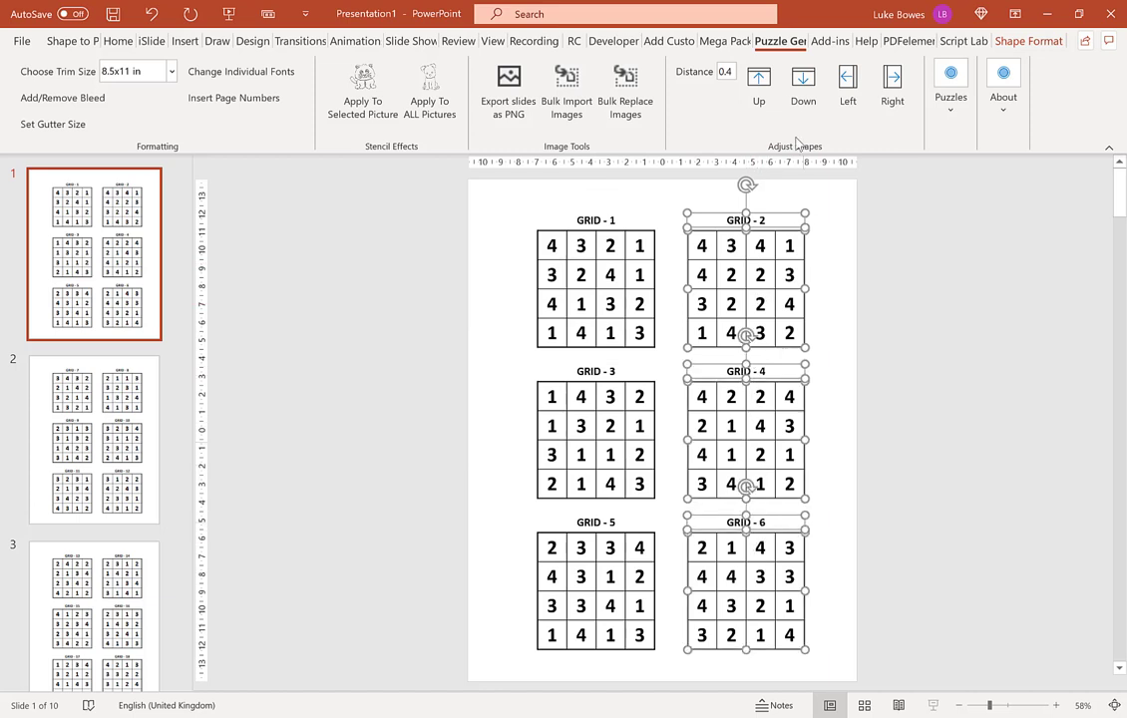
pyautogui.click(845, 85)
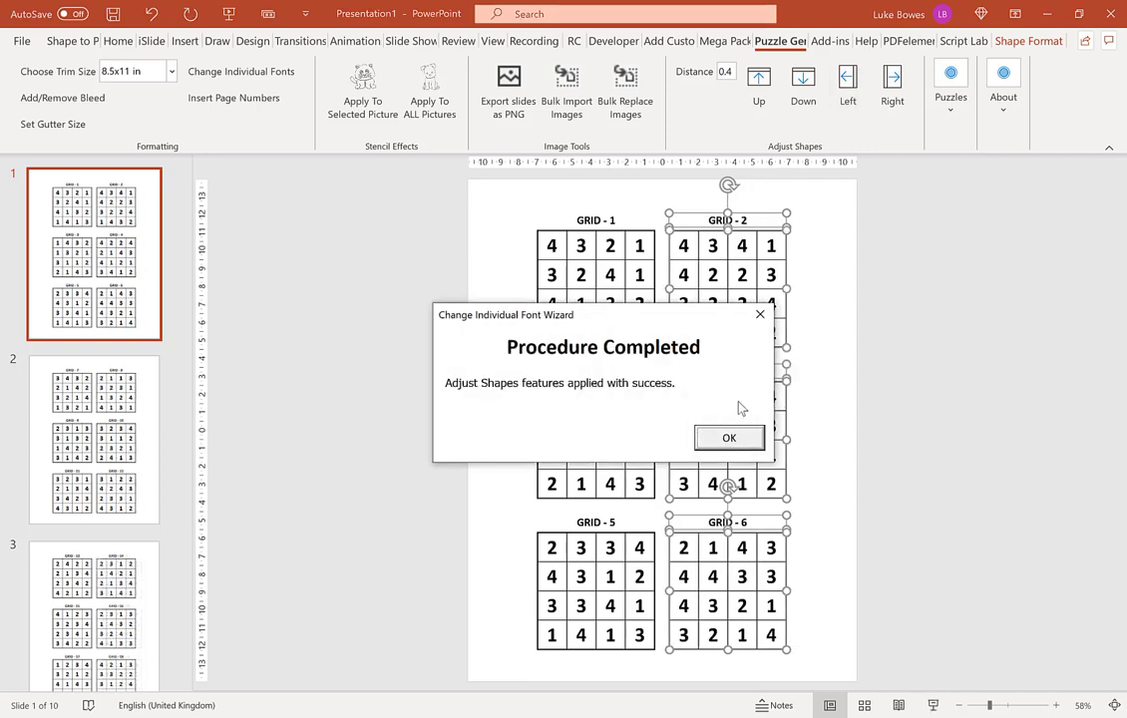
pyautogui.click(727, 434)
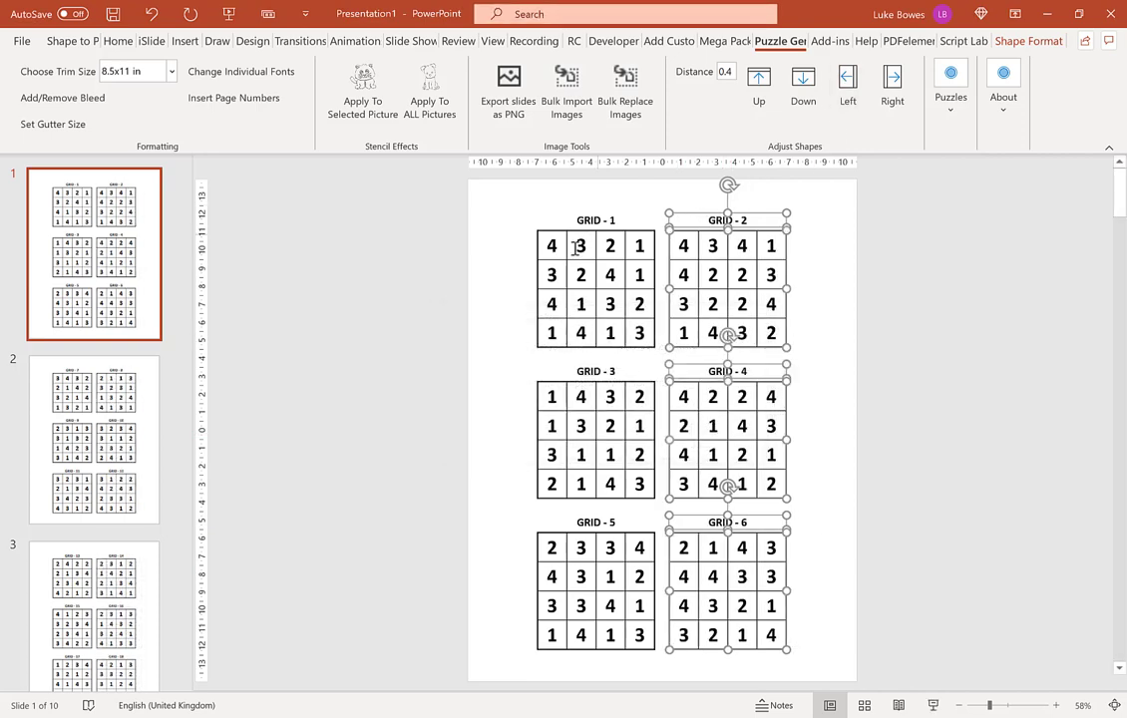
pyautogui.click(369, 299)
pyautogui.click(135, 430)
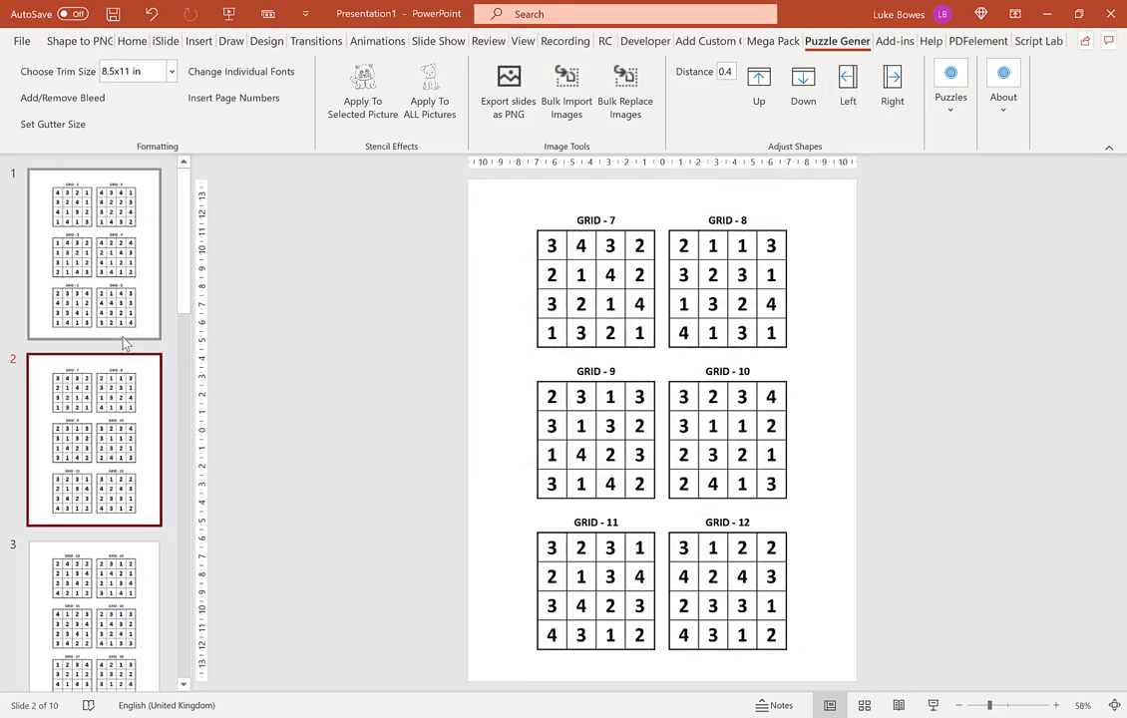
# Look over the solution slides for grids 1–6, 7–12 and 19–24.
pyautogui.scroll(-4, 120, 334)
pyautogui.press('Down')
pyautogui.press('Down')
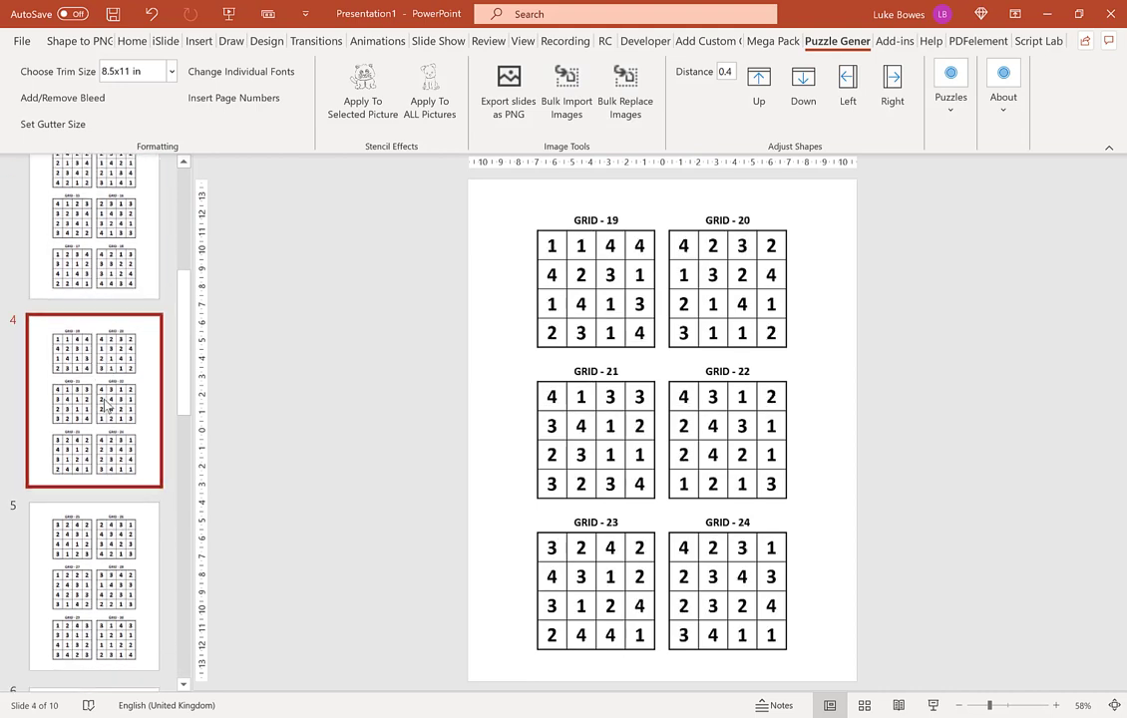
pyautogui.scroll(-3, 113, 339)
pyautogui.press('Down')
pyautogui.press('Down')
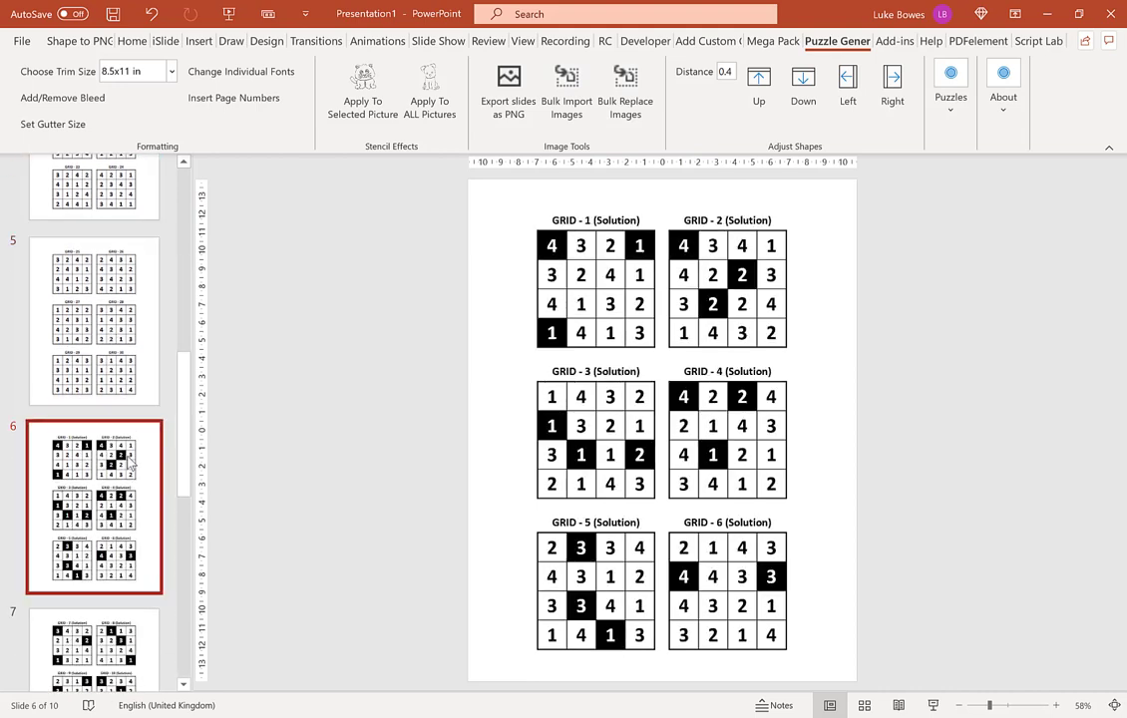
pyautogui.scroll(-3, 100, 399)
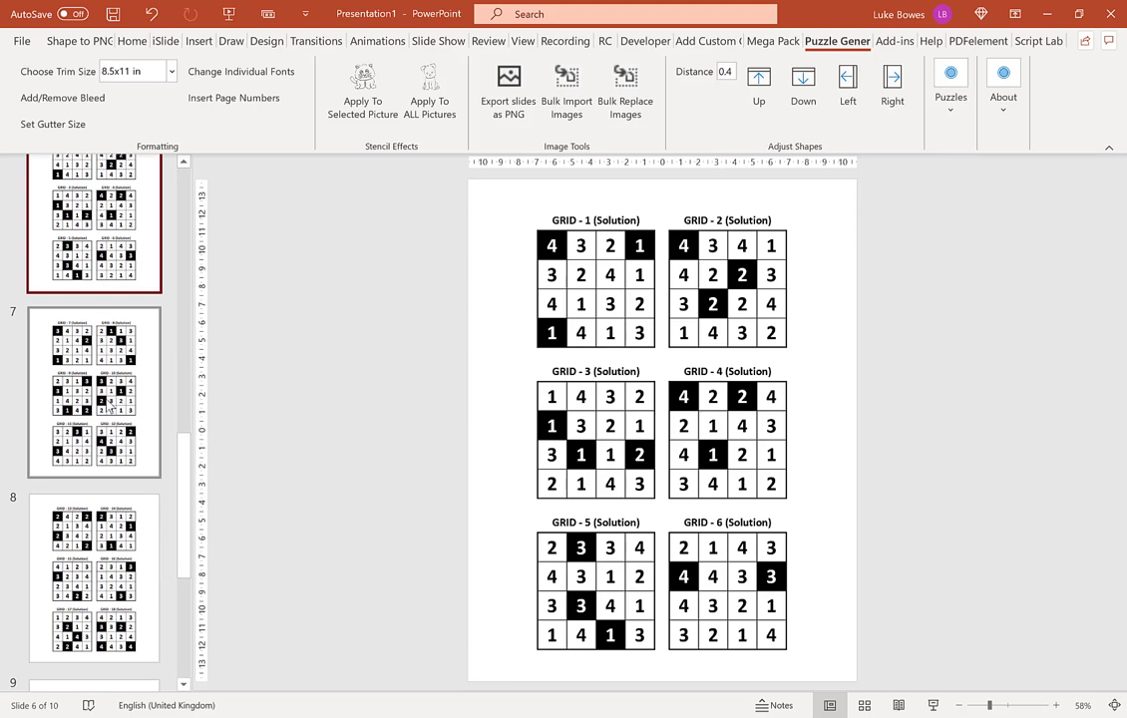
pyautogui.click(112, 403)
pyautogui.scroll(-3, 102, 407)
pyautogui.click(103, 407)
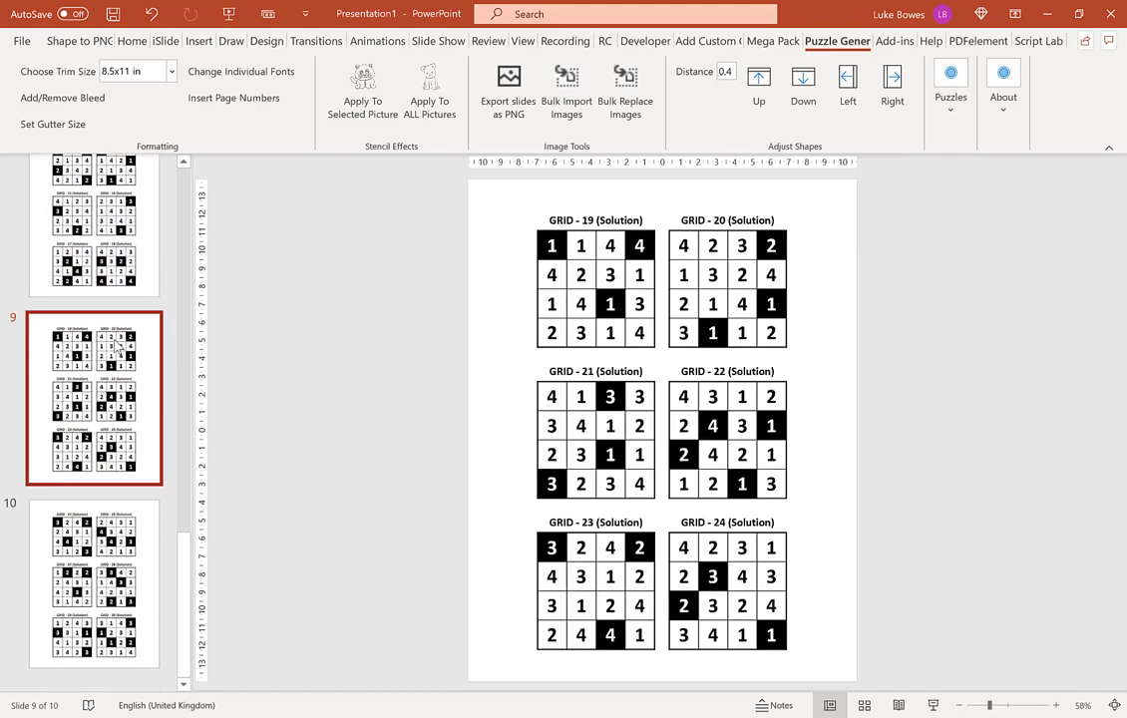
# Return to slide 1 and select the GRID - 1 title.
pyautogui.scroll(10, 118, 344)
pyautogui.scroll(2, 117, 343)
pyautogui.click(121, 273)
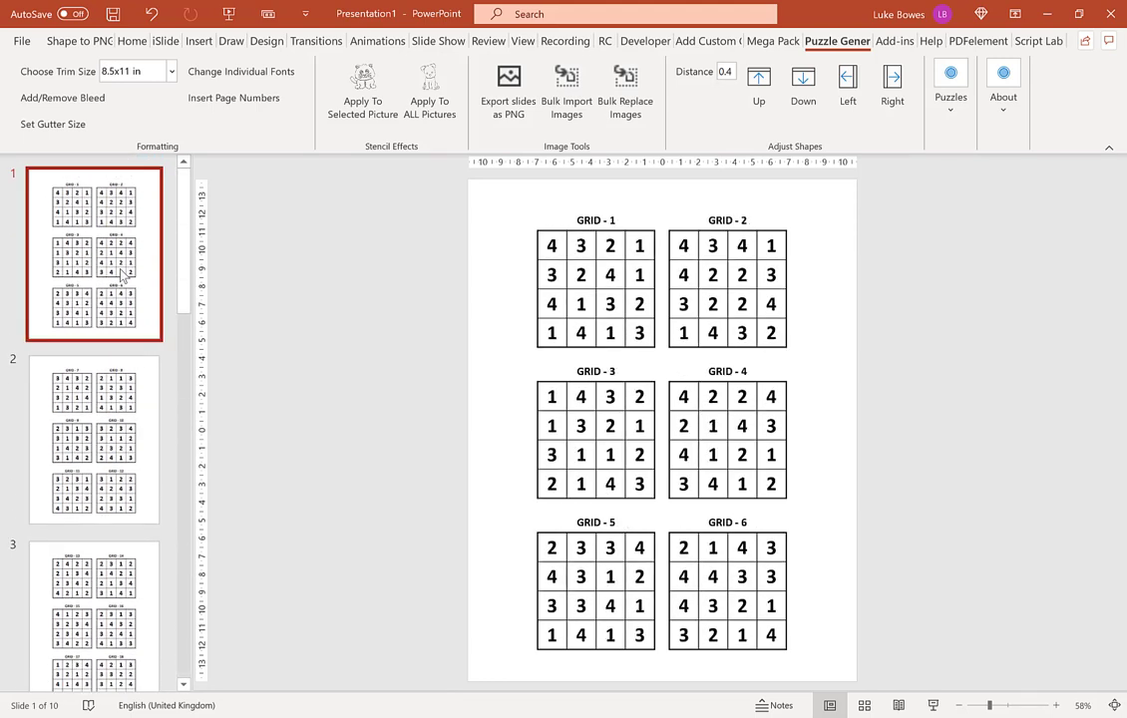
pyautogui.click(318, 289)
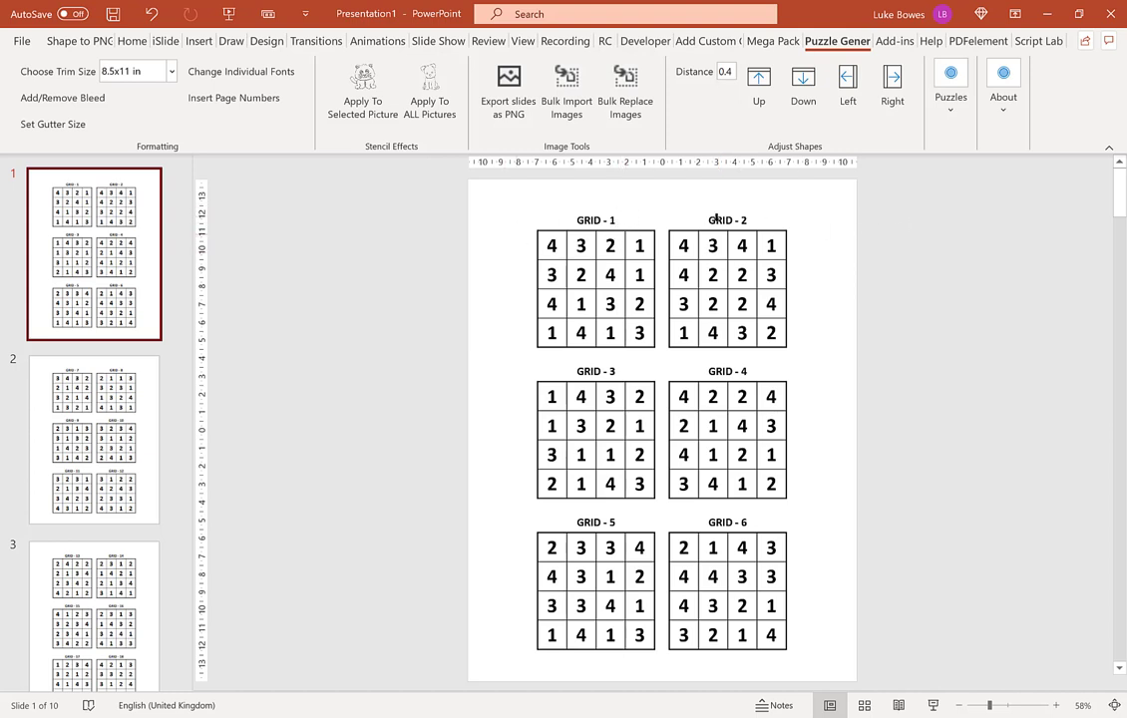
pyautogui.click(605, 217)
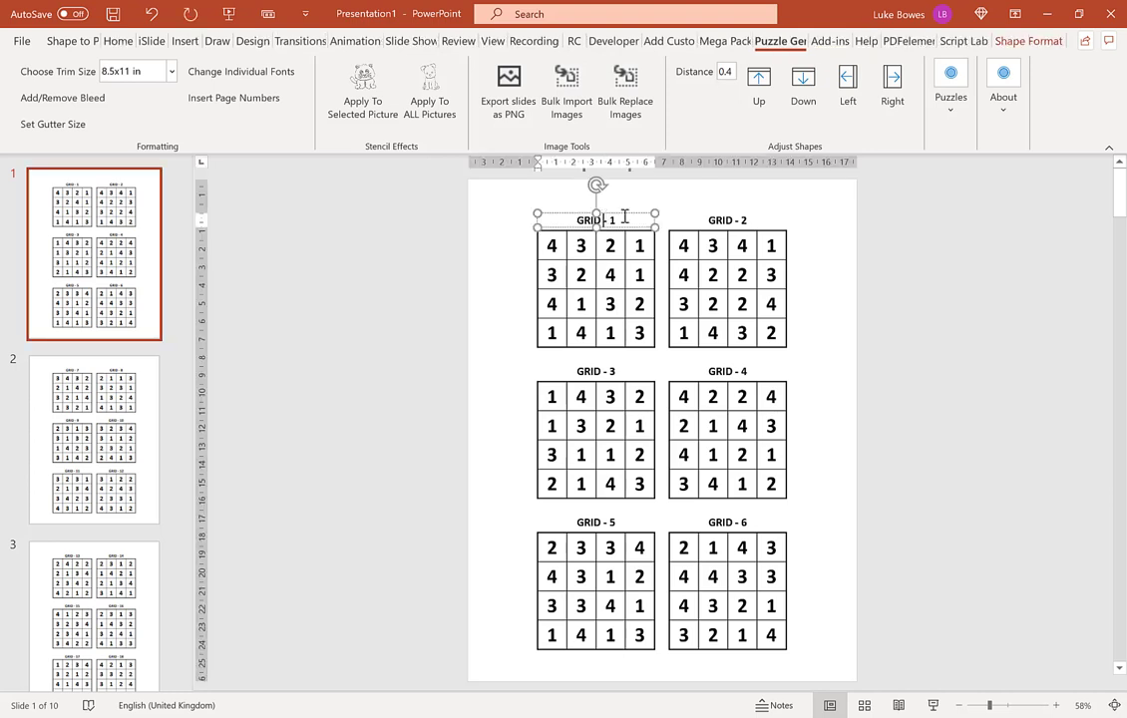
# Select all six titles GRID - 1 to GRID - 6, dropping the accidentally added GRID - 4 table.
pyautogui.click(730, 217)
pyautogui.keyDown('shift'); pyautogui.click(625, 218); pyautogui.keyUp('shift')
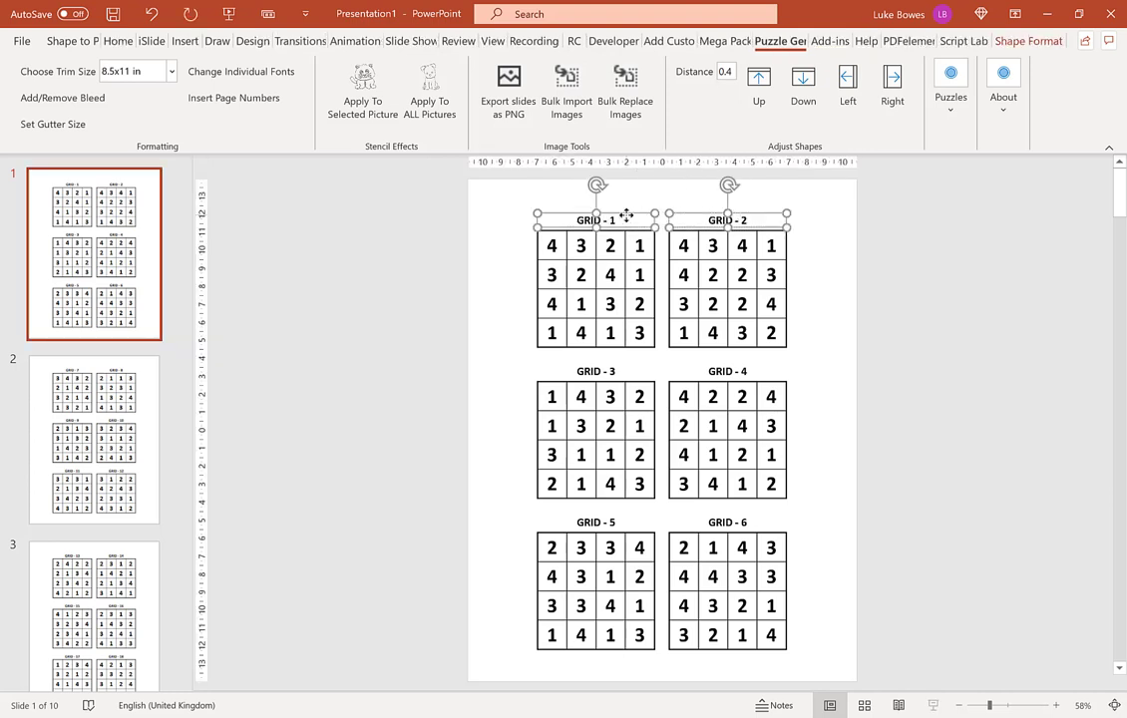
pyautogui.keyDown('shift'); pyautogui.click(618, 373); pyautogui.keyUp('shift')
pyautogui.keyDown('shift'); pyautogui.click(728, 384); pyautogui.keyUp('shift')
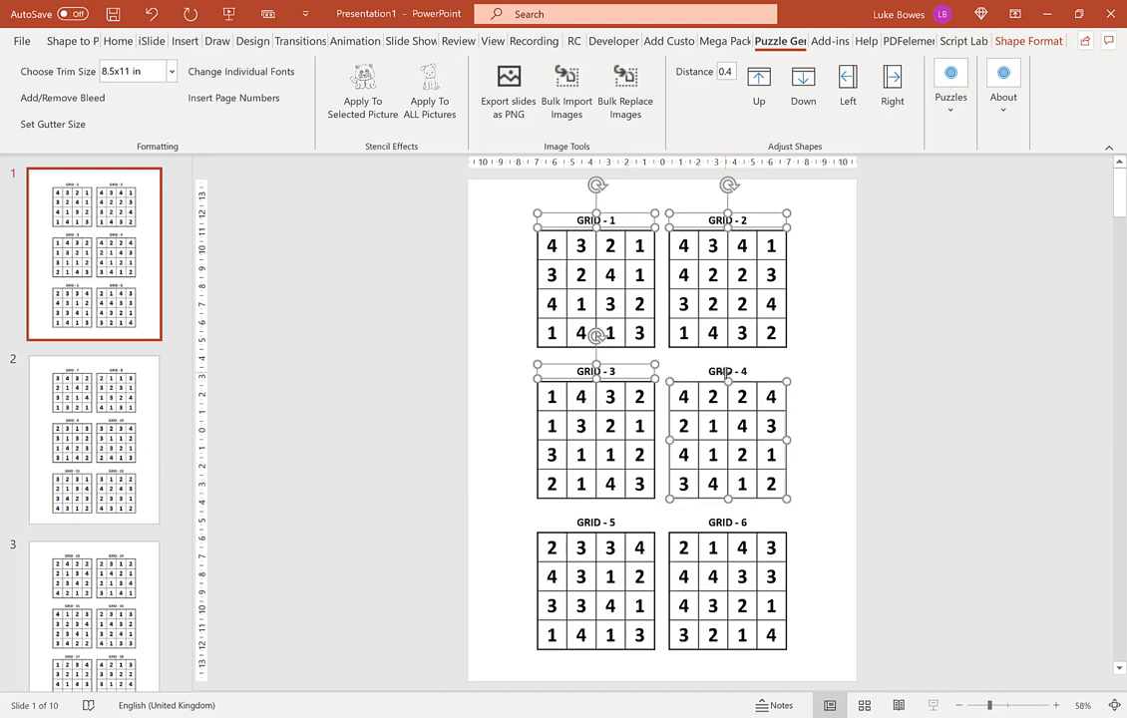
pyautogui.keyDown('shift'); pyautogui.click(728, 384); pyautogui.keyUp('shift')
pyautogui.keyDown('shift'); pyautogui.click(737, 370); pyautogui.keyUp('shift')
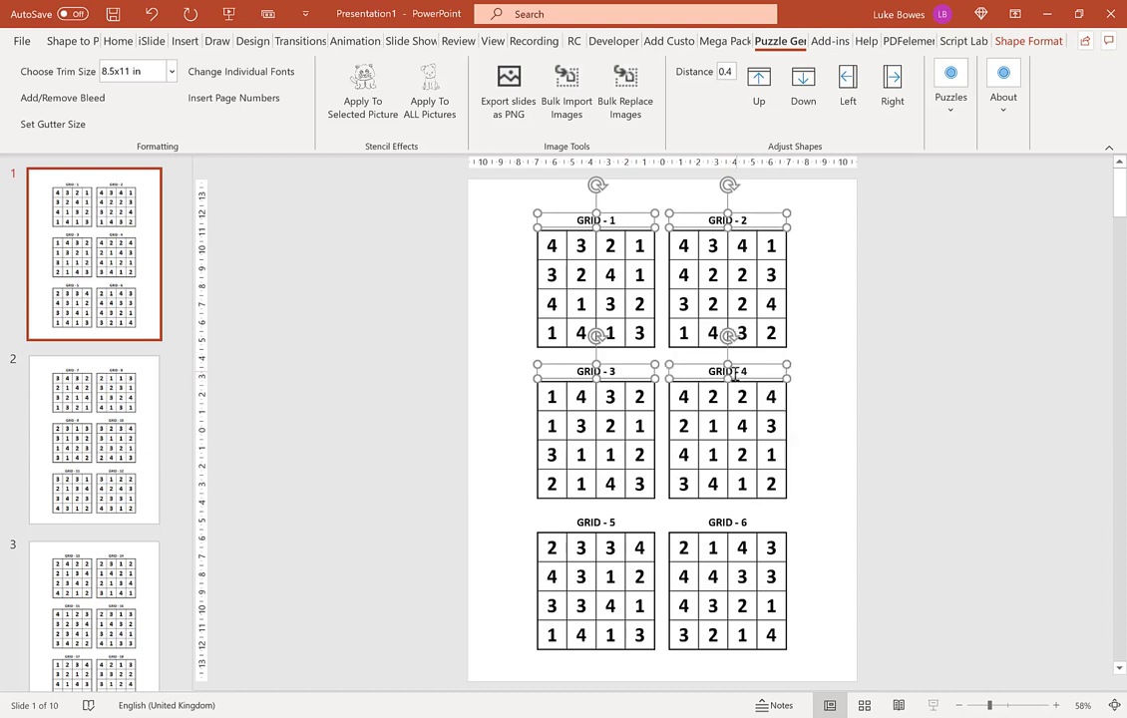
pyautogui.keyDown('shift'); pyautogui.click(609, 520); pyautogui.keyUp('shift')
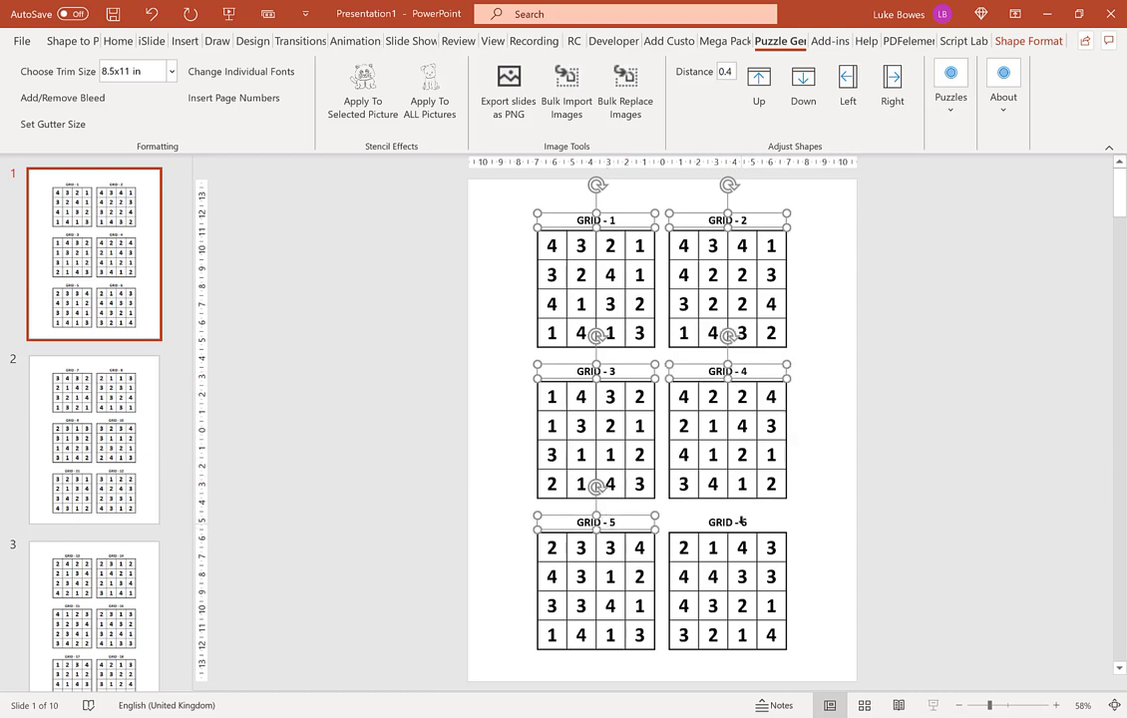
pyautogui.keyDown('shift'); pyautogui.click(741, 522); pyautogui.keyUp('shift')
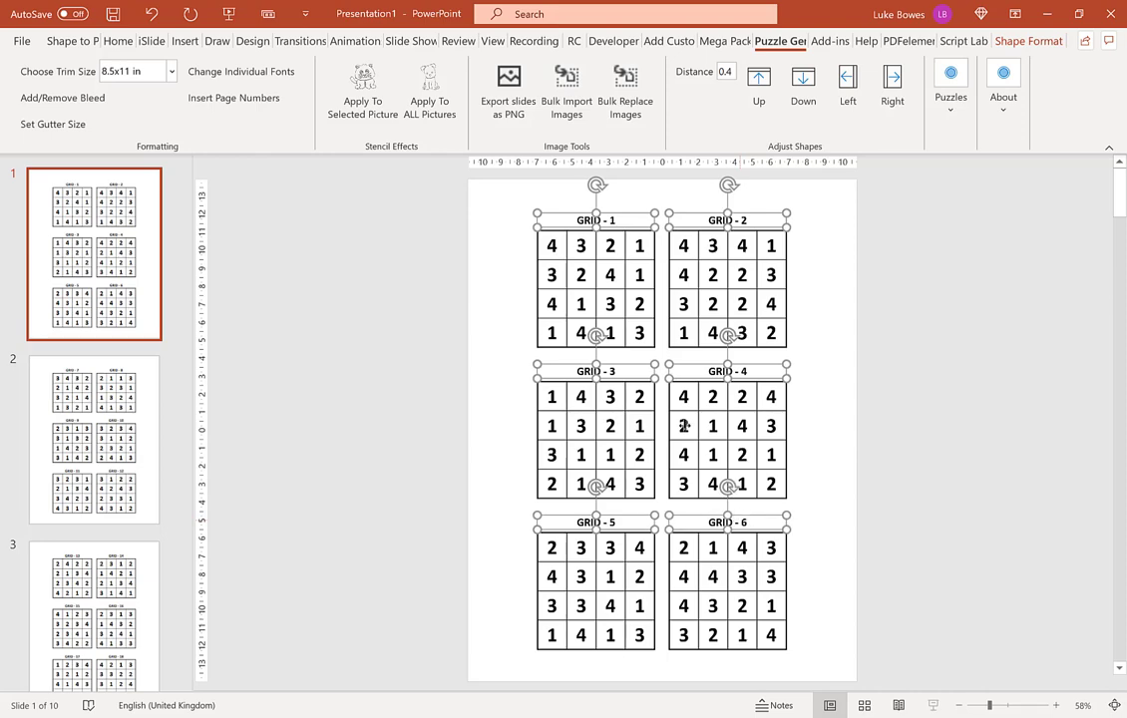
# Restyle the six slide 1 grid titles, GRID - 1 to GRID - 6, as bold size 26 in dark grey.
pyautogui.click(241, 72)
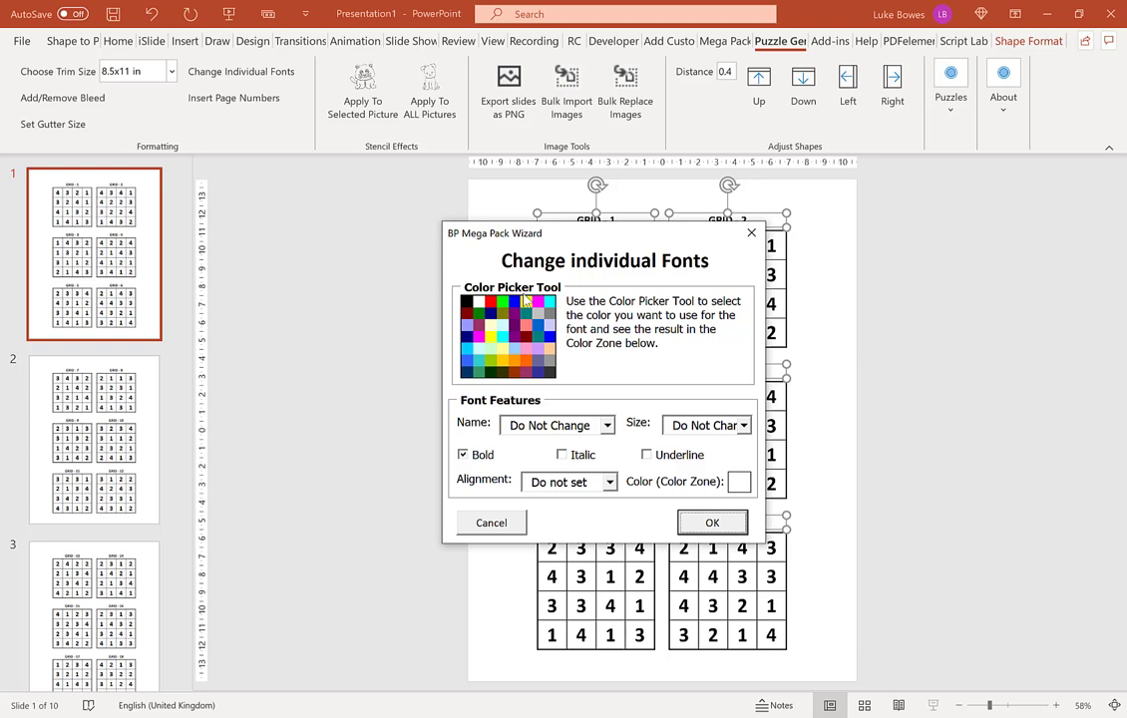
pyautogui.click(549, 372)
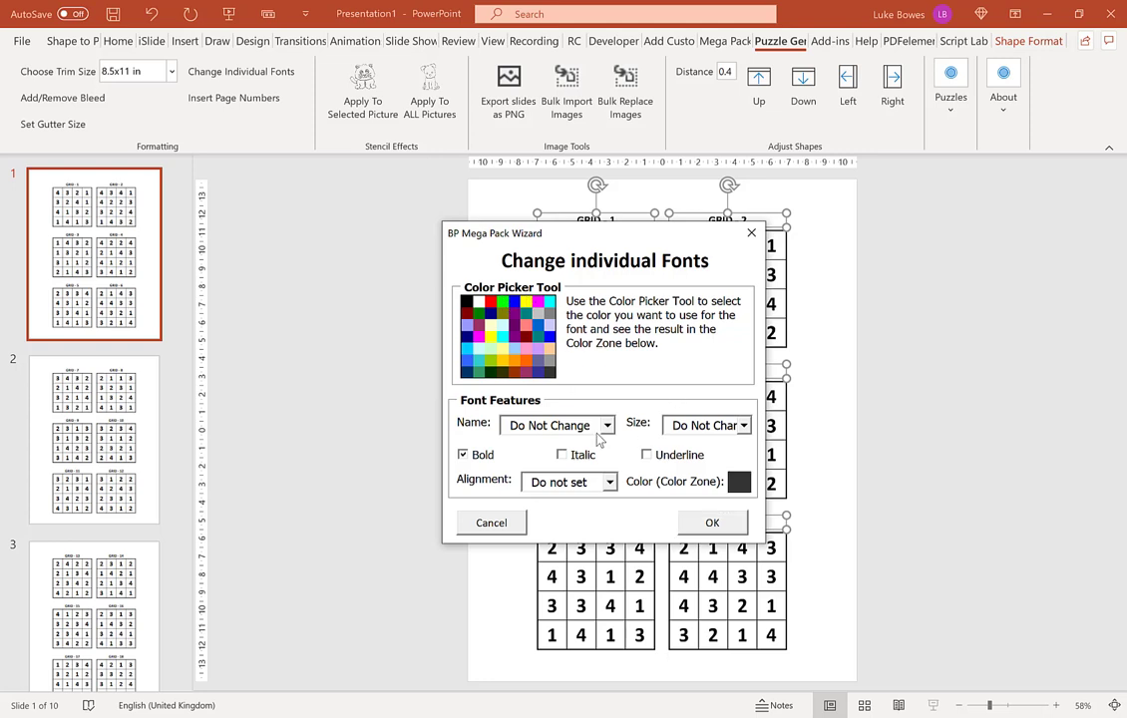
pyautogui.click(706, 426)
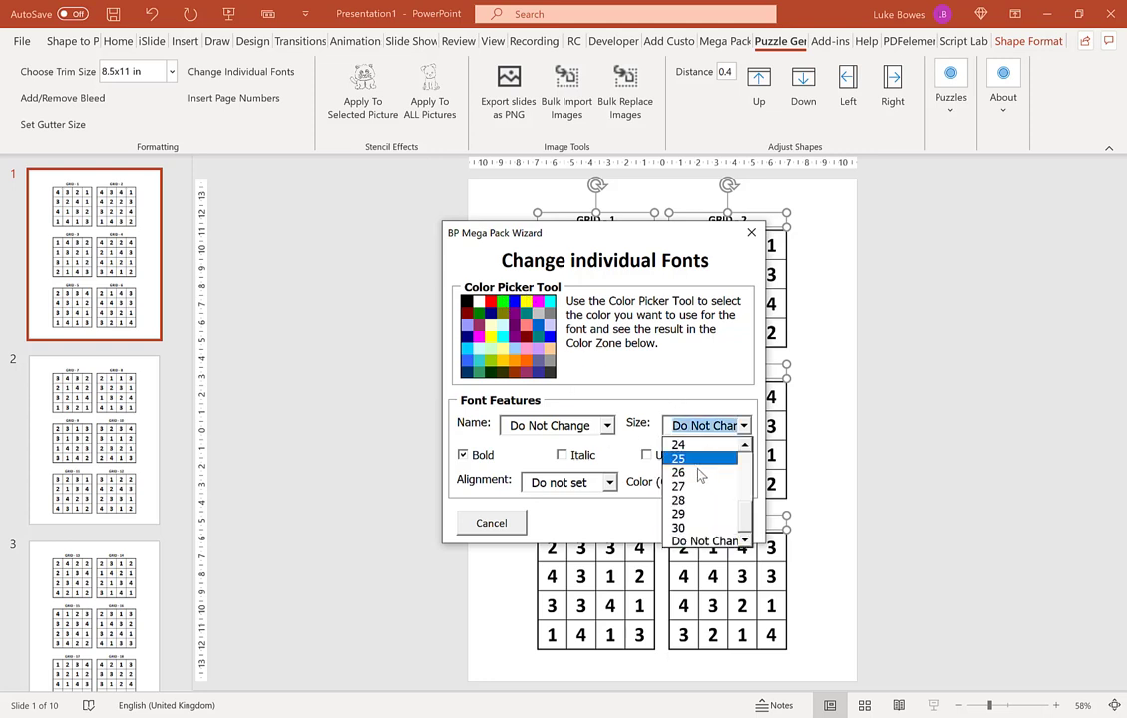
pyautogui.click(698, 472)
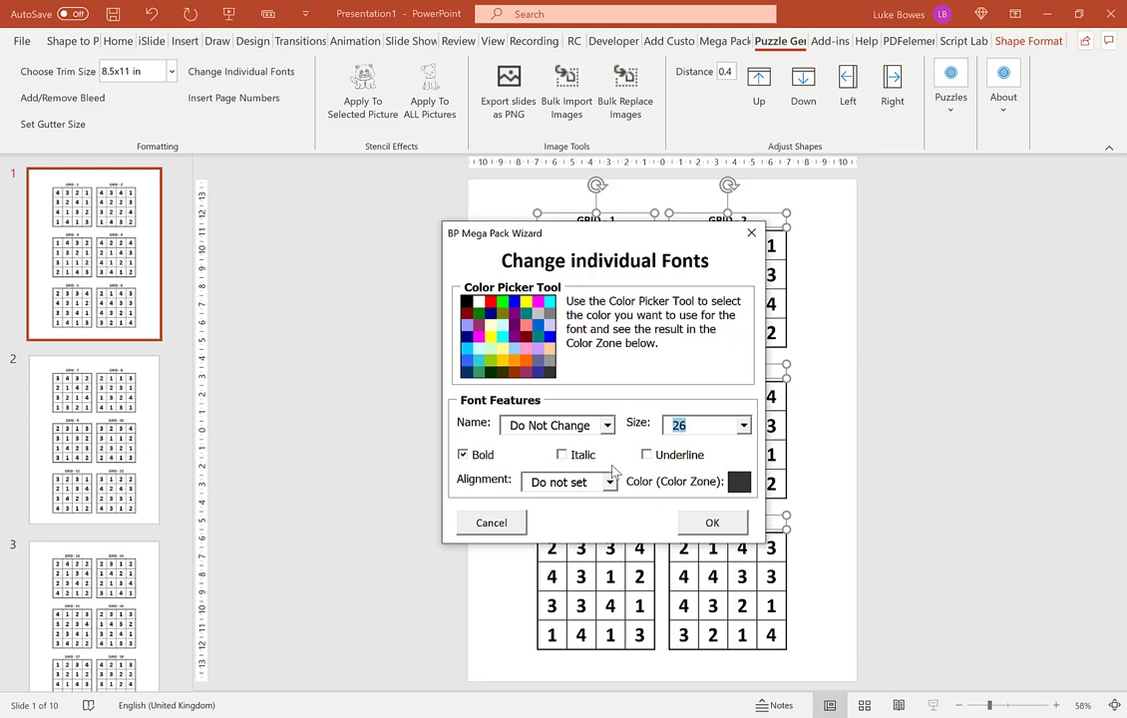
pyautogui.moveTo(587, 234); pyautogui.dragTo(589, 201)
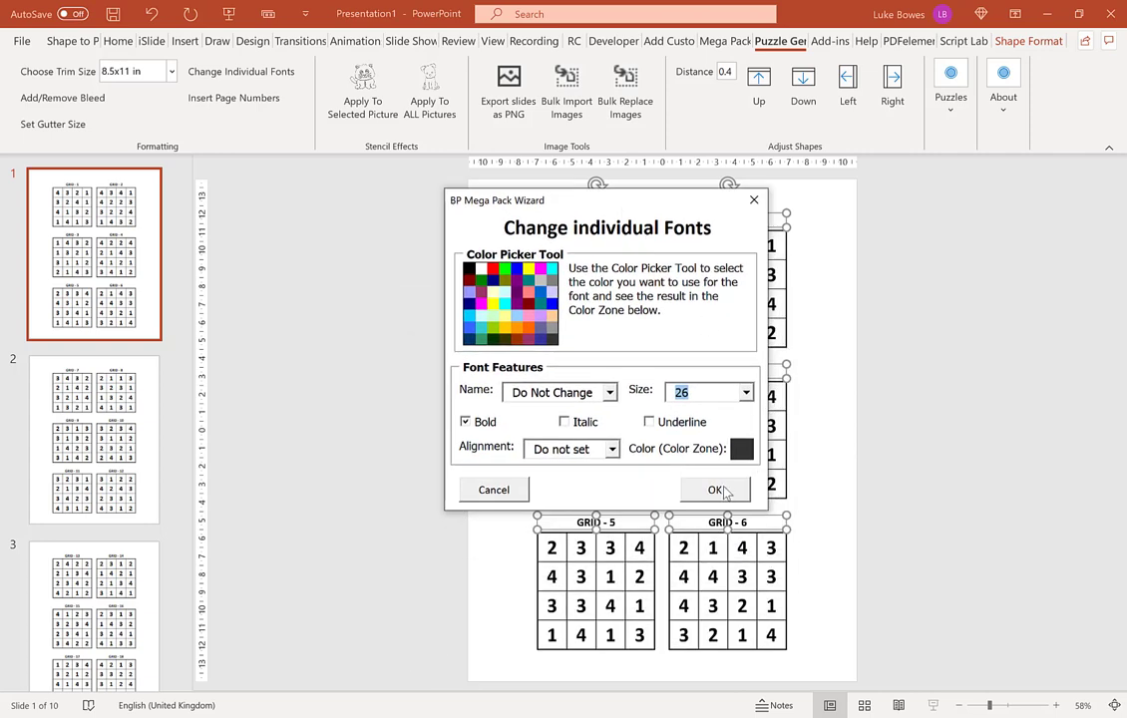
pyautogui.click(715, 489)
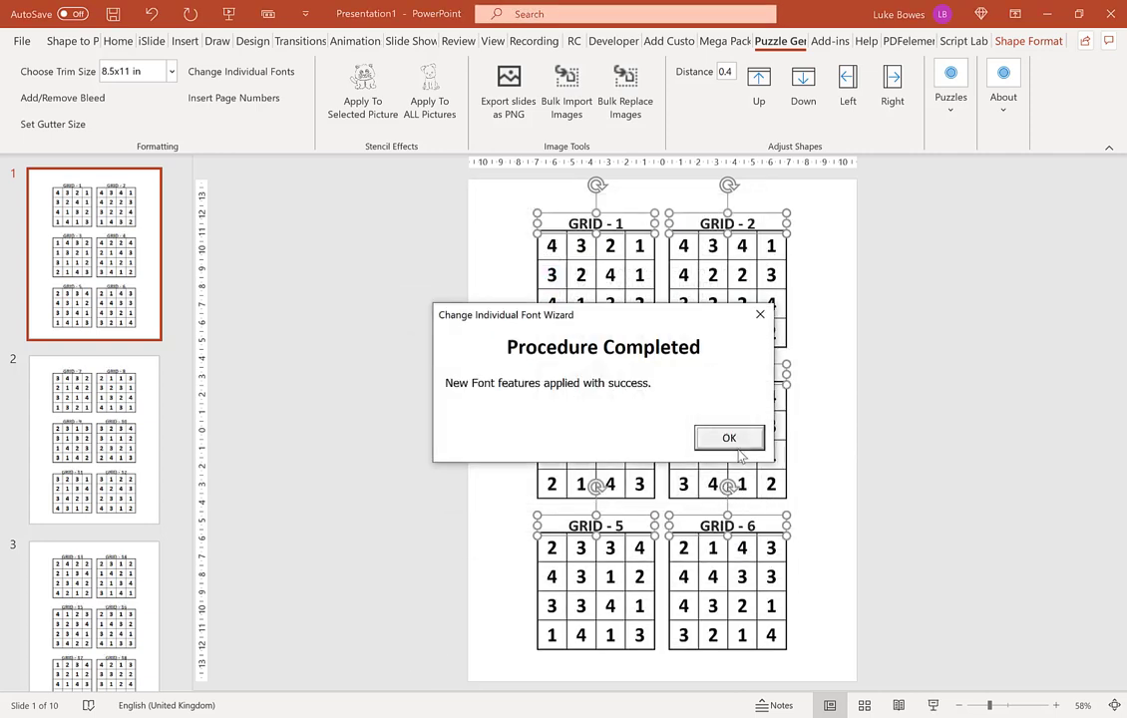
pyautogui.click(728, 437)
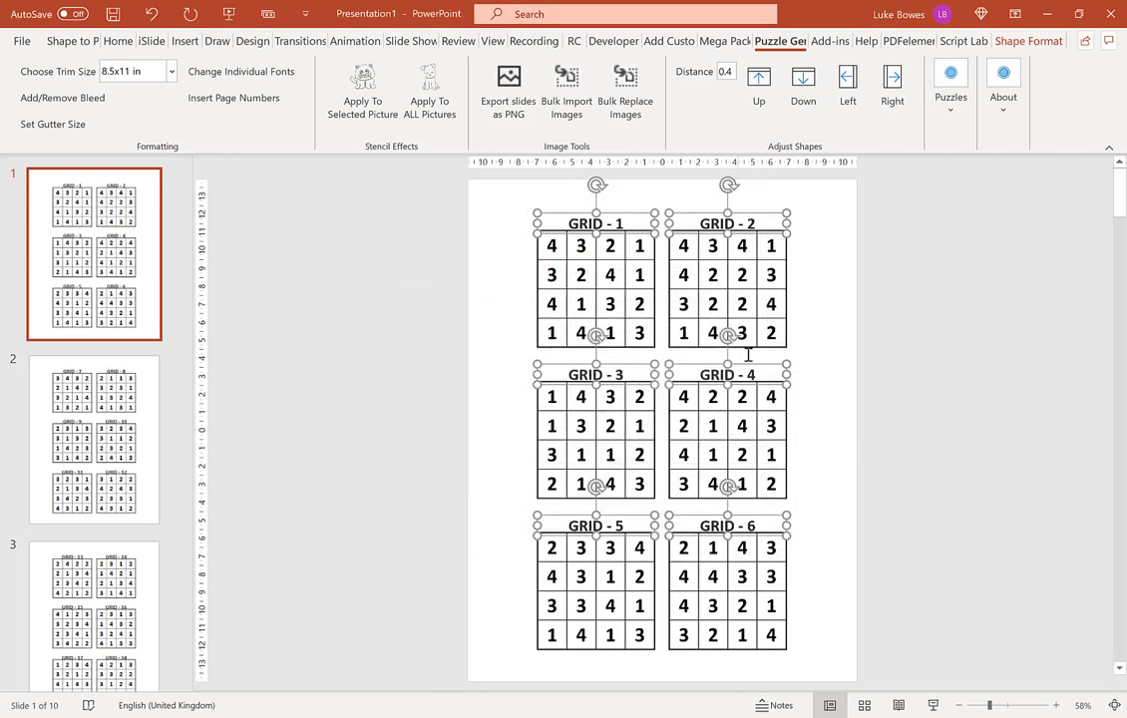
# Move the selected slide 1 grid titles up by a distance of 0.2.
pyautogui.click(726, 71)
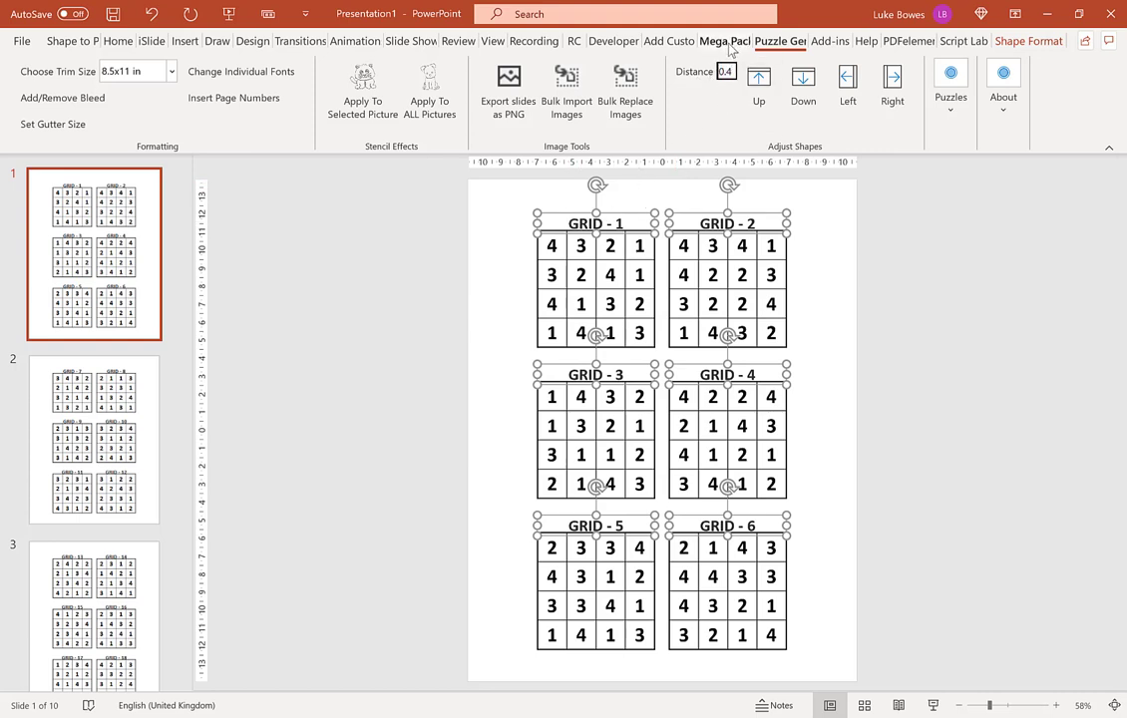
pyautogui.click(759, 79)
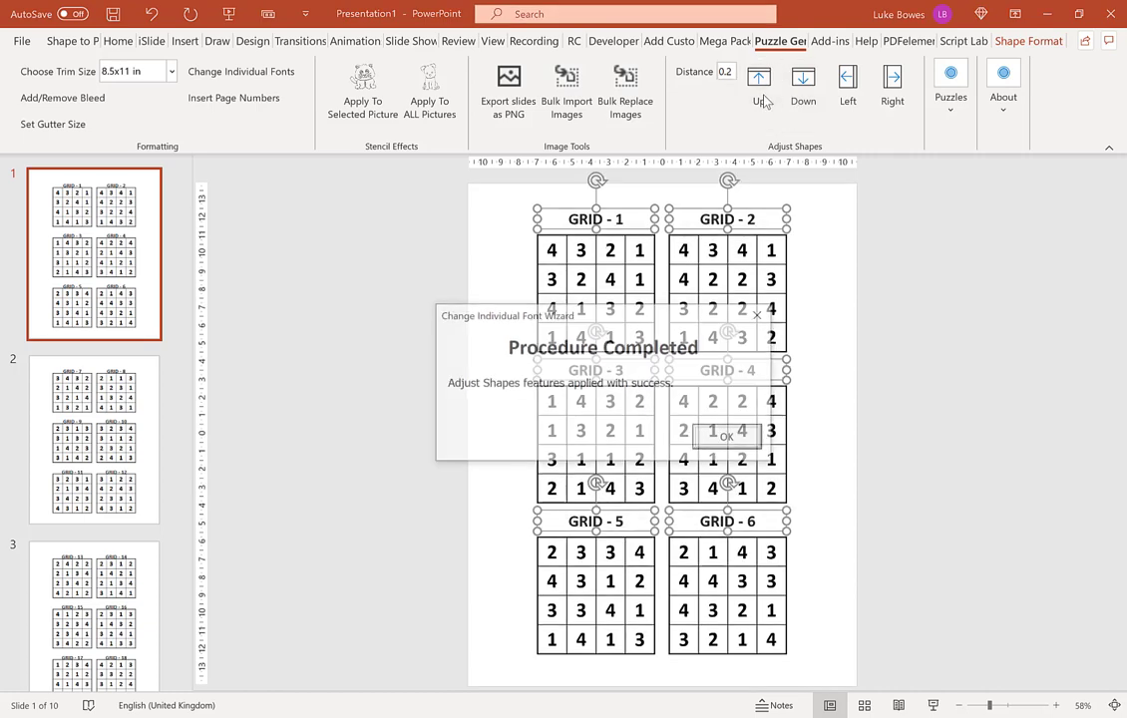
pyautogui.click(730, 439)
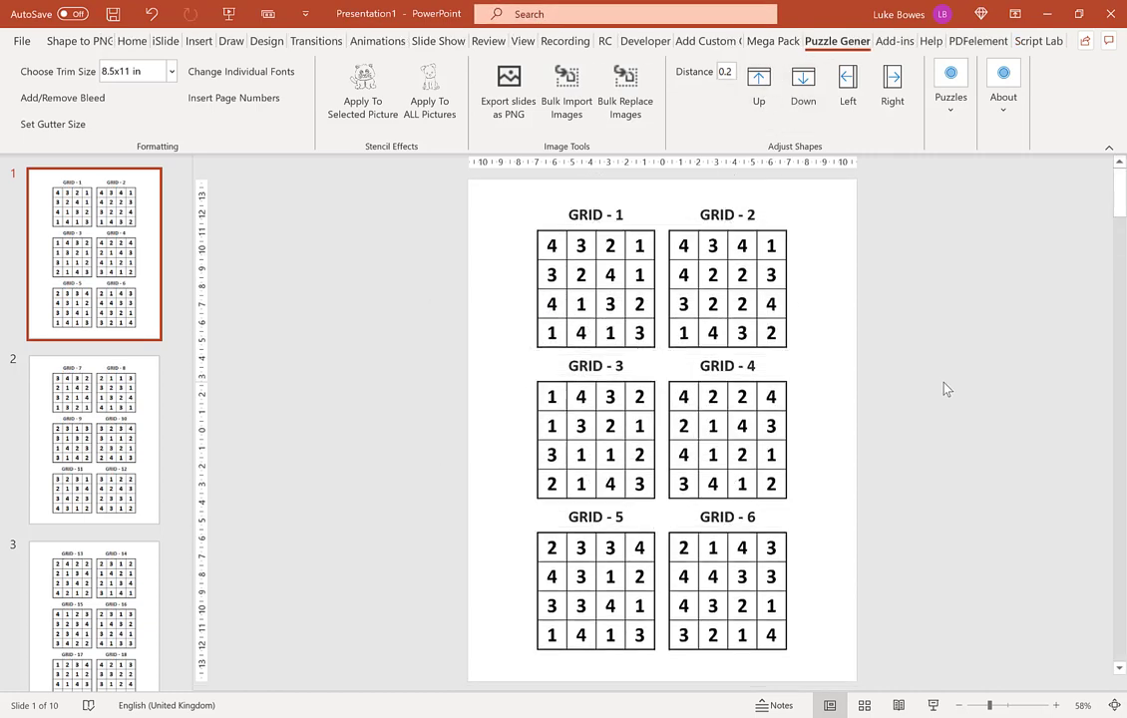
# Review slides 2 through 5 in turn, covering grids 7 to 30.
pyautogui.click(112, 396)
pyautogui.scroll(-3, 112, 396)
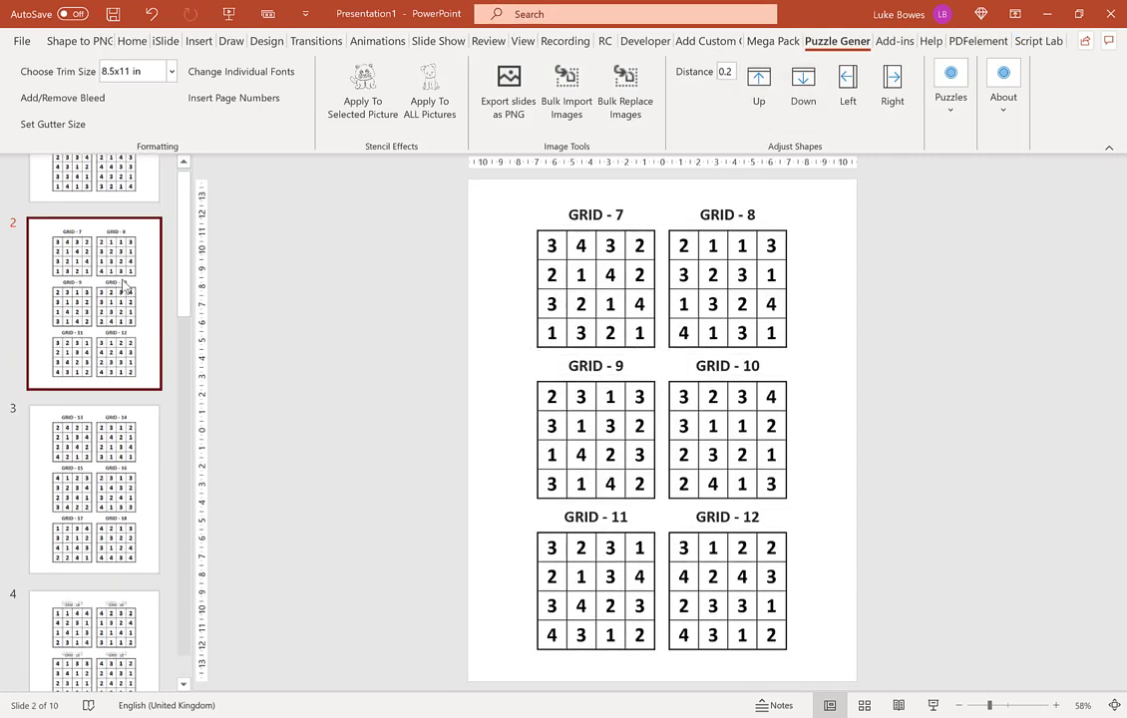
pyautogui.click(117, 362)
pyautogui.scroll(-5, 104, 317)
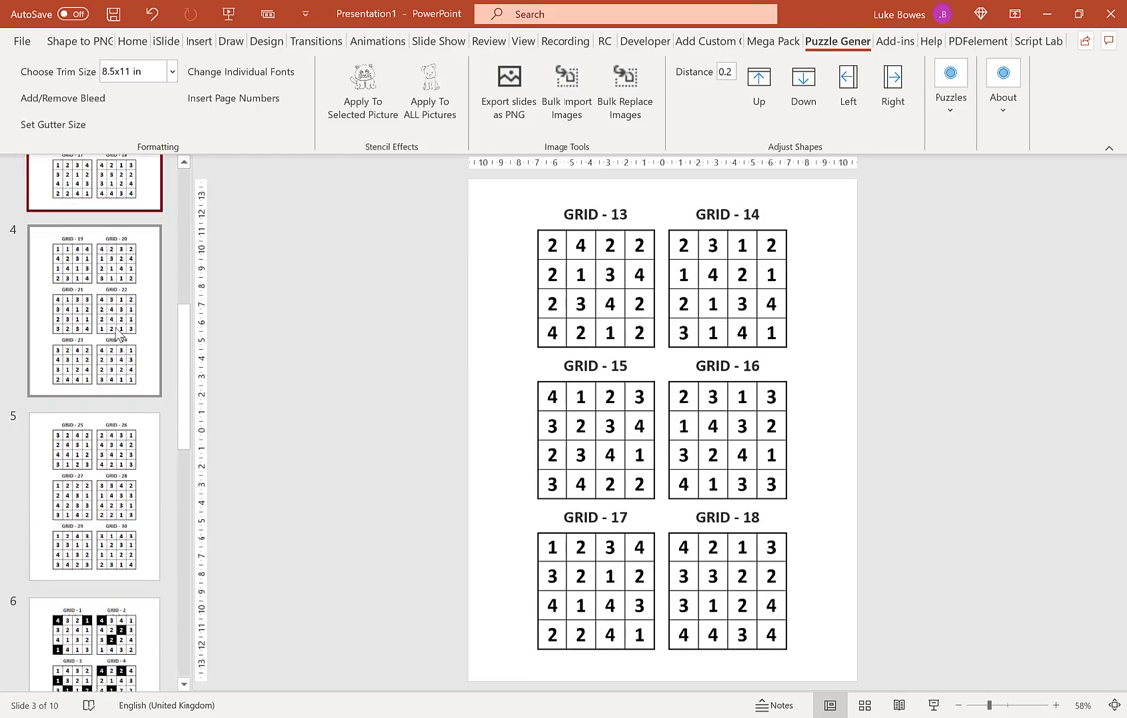
pyautogui.click(105, 296)
pyautogui.scroll(-3, 129, 242)
pyautogui.click(129, 242)
pyautogui.scroll(-3, 122, 261)
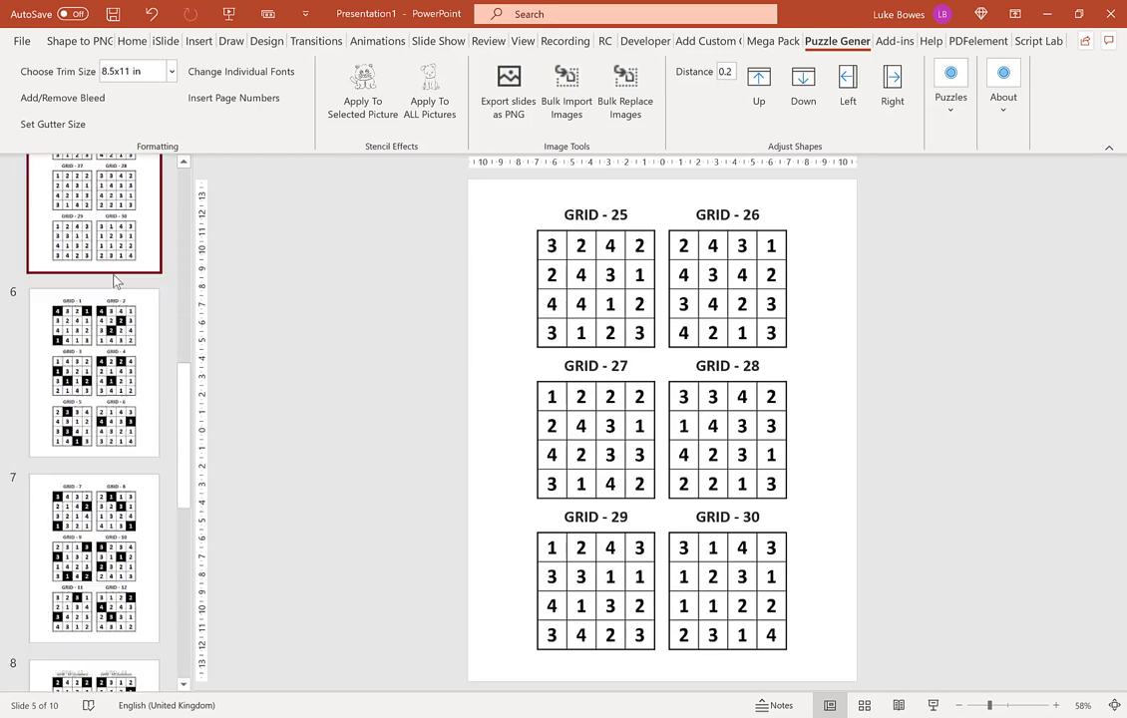